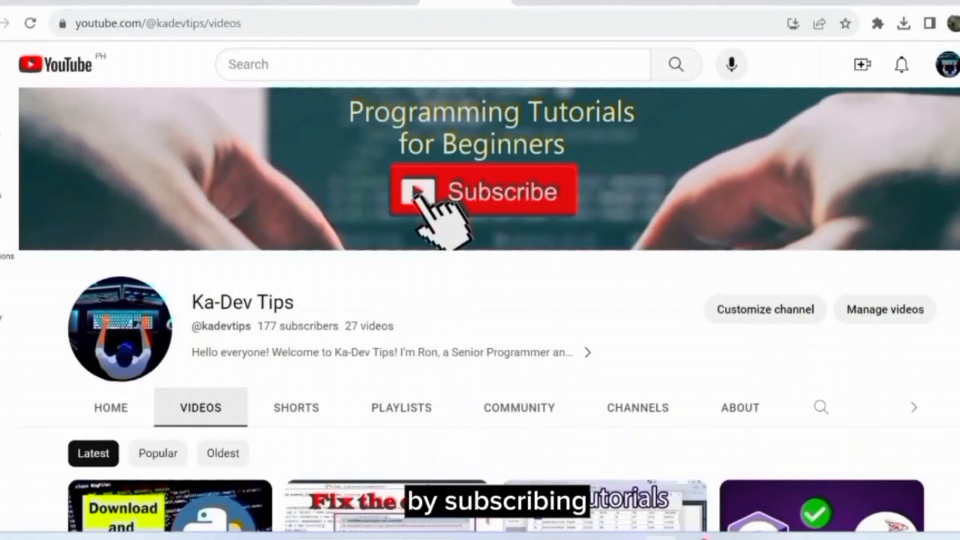
Connect to the local database server.
{"action": "scroll", "coordinate": [480, 309], "scroll_direction": "down", "scroll_amount": 2}
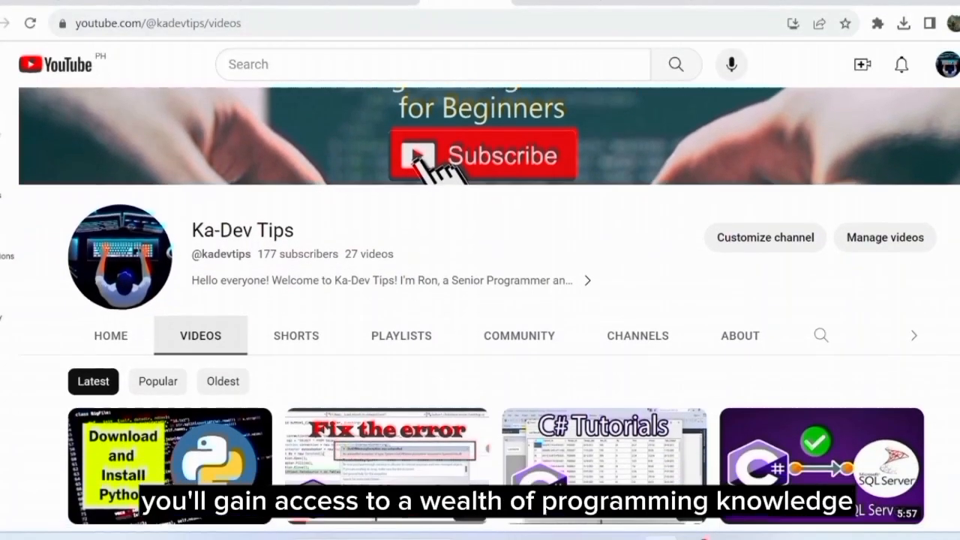
{"action": "scroll", "coordinate": [480, 309], "scroll_direction": "down", "scroll_amount": 4}
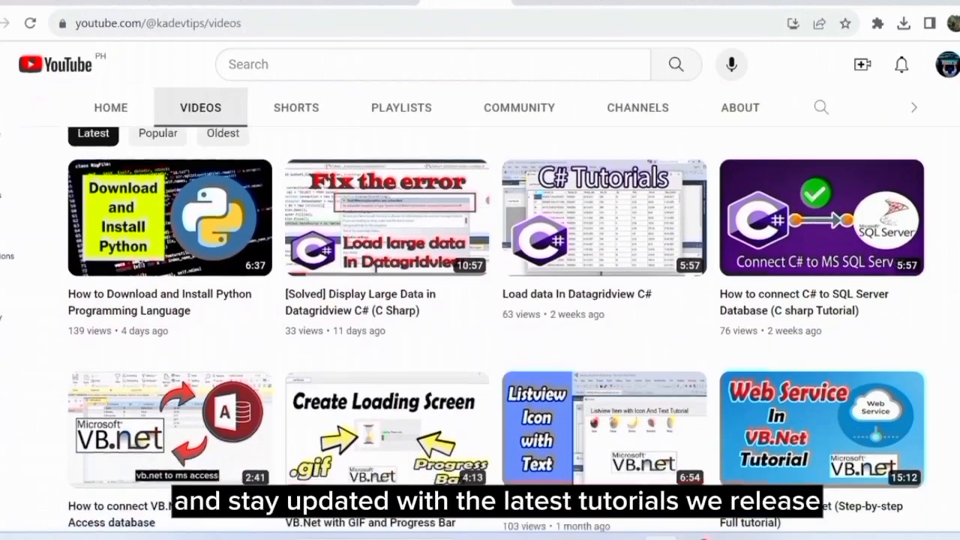
{"action": "scroll", "coordinate": [481, 309], "scroll_direction": "down", "scroll_amount": 3}
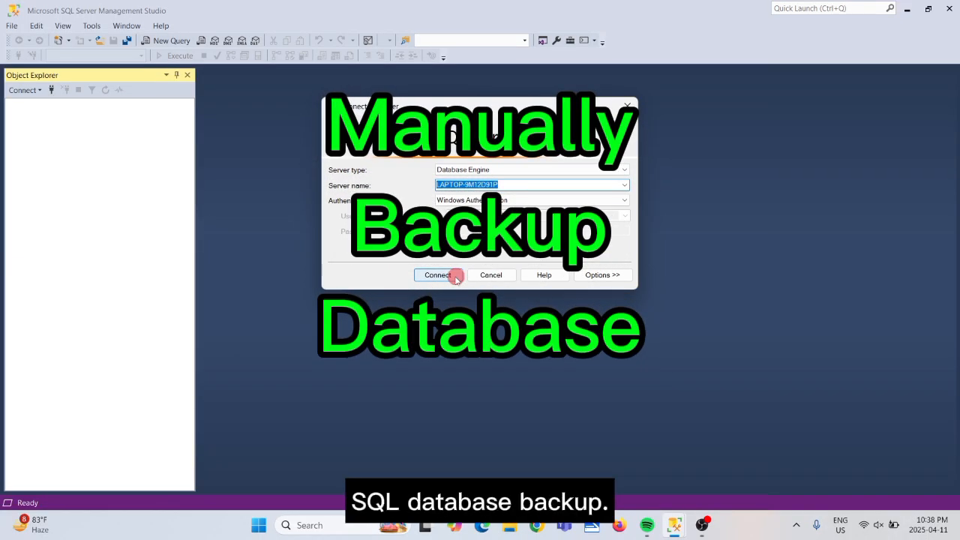
{"action": "left_click", "coordinate": [440, 275]}
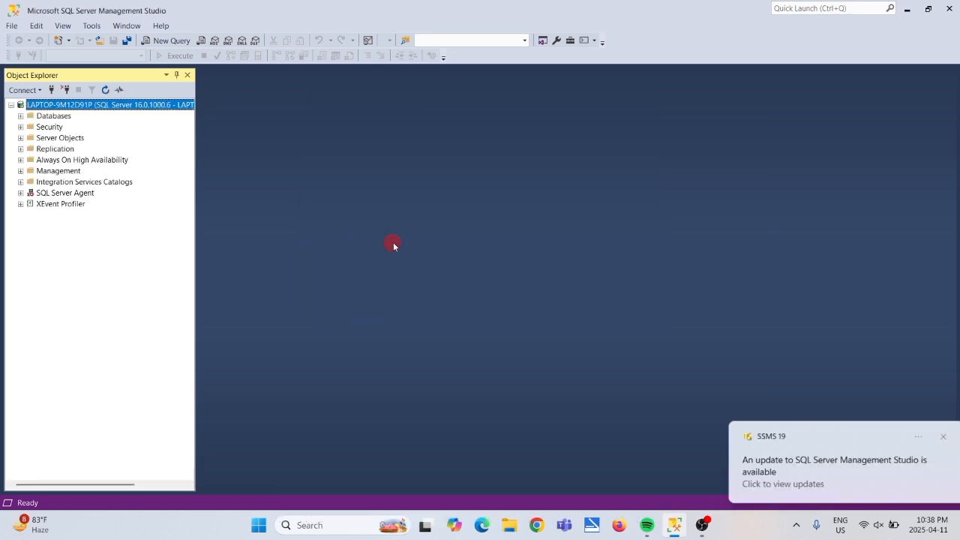
Expand Databases and open Tasks > Back Up for ABC_Store.
{"action": "double_click", "coordinate": [45, 137]}
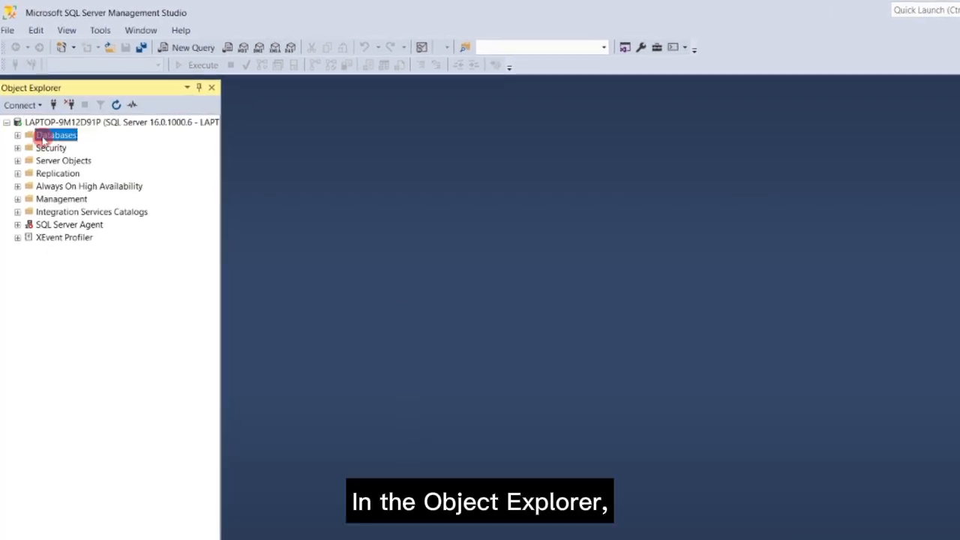
{"action": "left_click", "coordinate": [66, 175]}
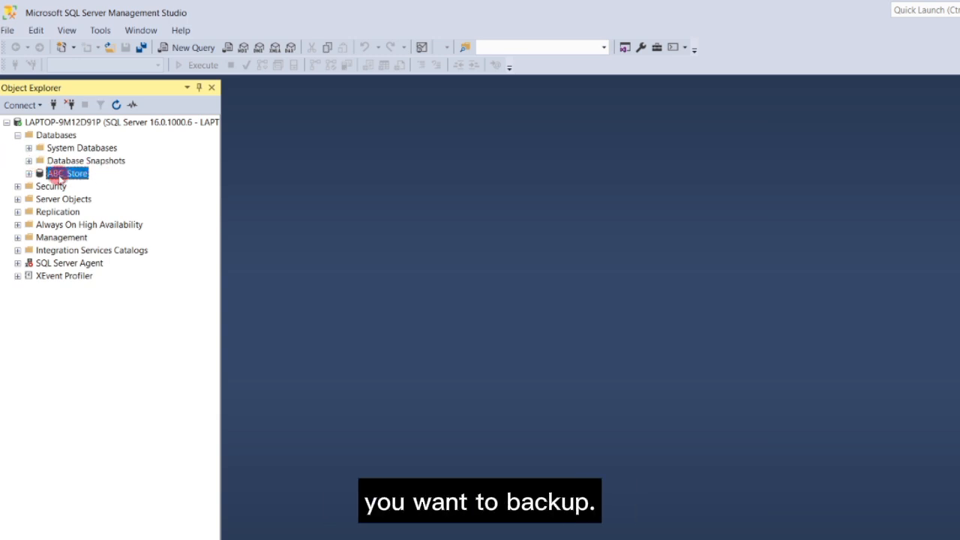
{"action": "right_click", "coordinate": [60, 176]}
{"action": "left_click", "coordinate": [131, 232]}
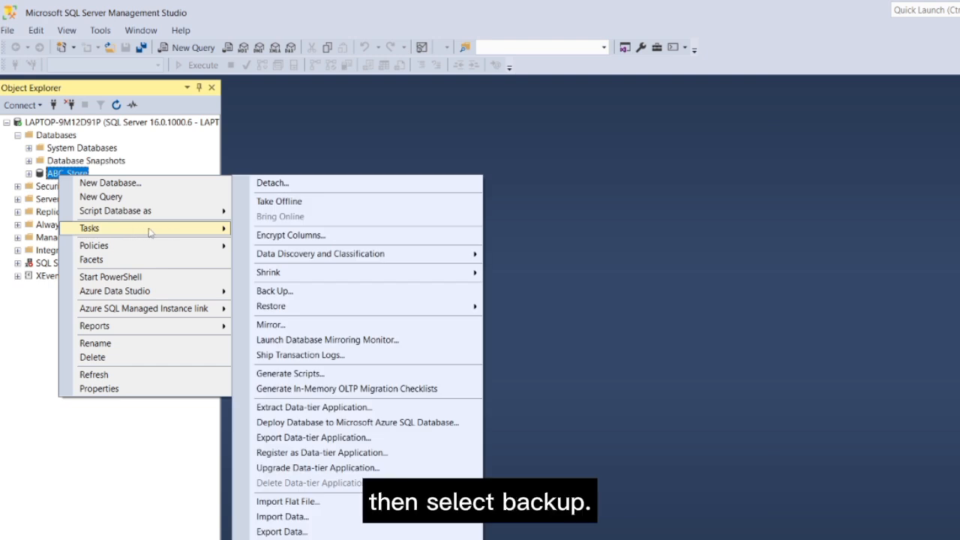
{"action": "left_click", "coordinate": [328, 296]}
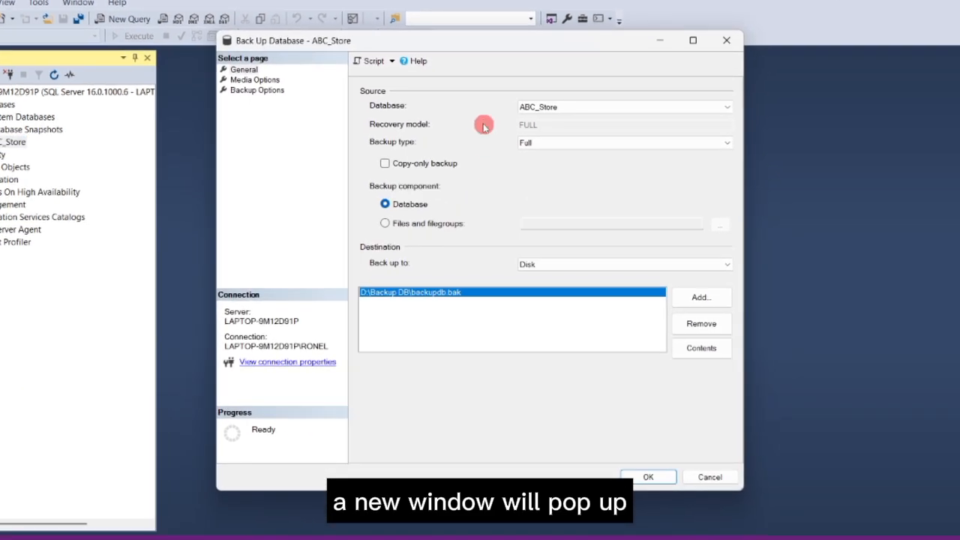
On the General page, keep ABC_Store as the database with backup type Full.
{"action": "left_click", "coordinate": [244, 69]}
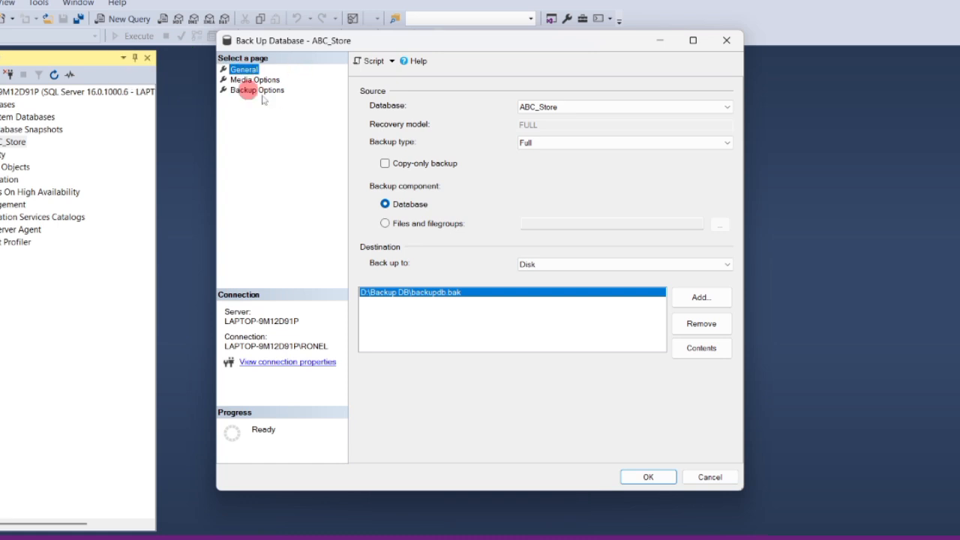
{"action": "left_click", "coordinate": [677, 105]}
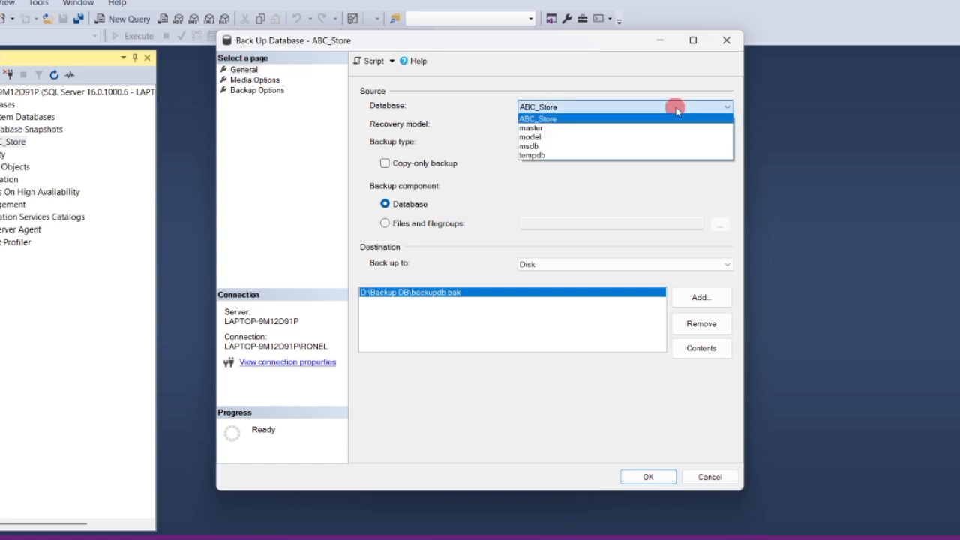
{"action": "left_click", "coordinate": [590, 120]}
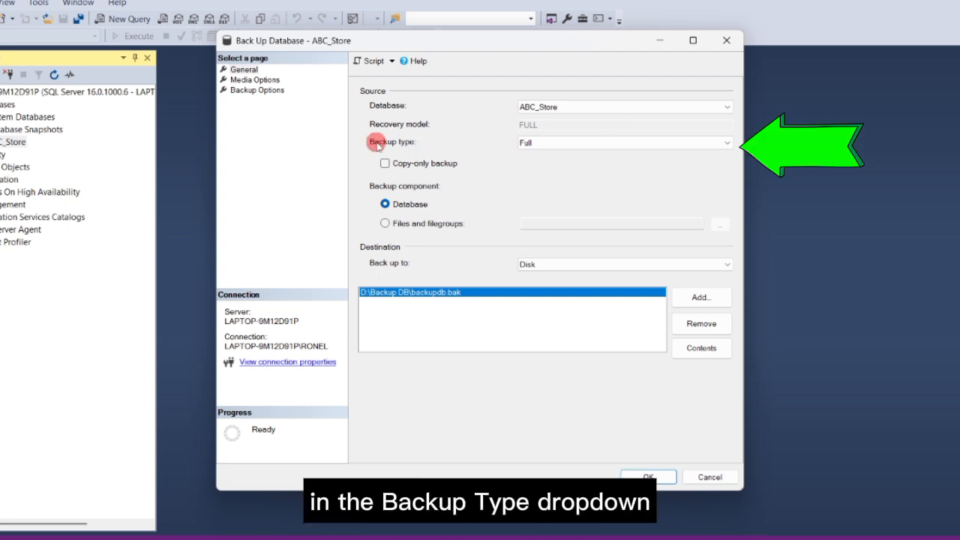
{"action": "left_click", "coordinate": [575, 144]}
{"action": "left_click", "coordinate": [548, 153]}
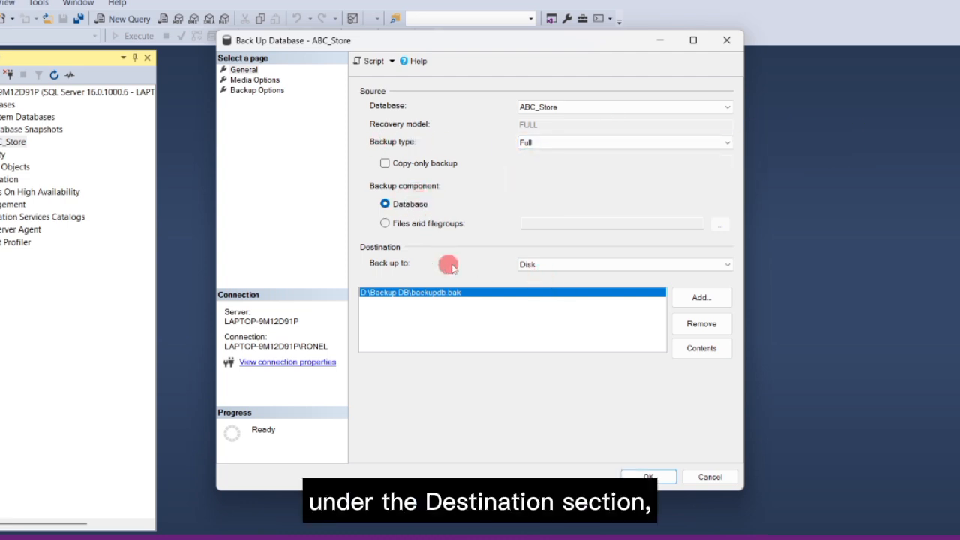
Back up to Disk and remove the old D:\Backup DB\backupdb.bak destination.
{"action": "left_click", "coordinate": [585, 264]}
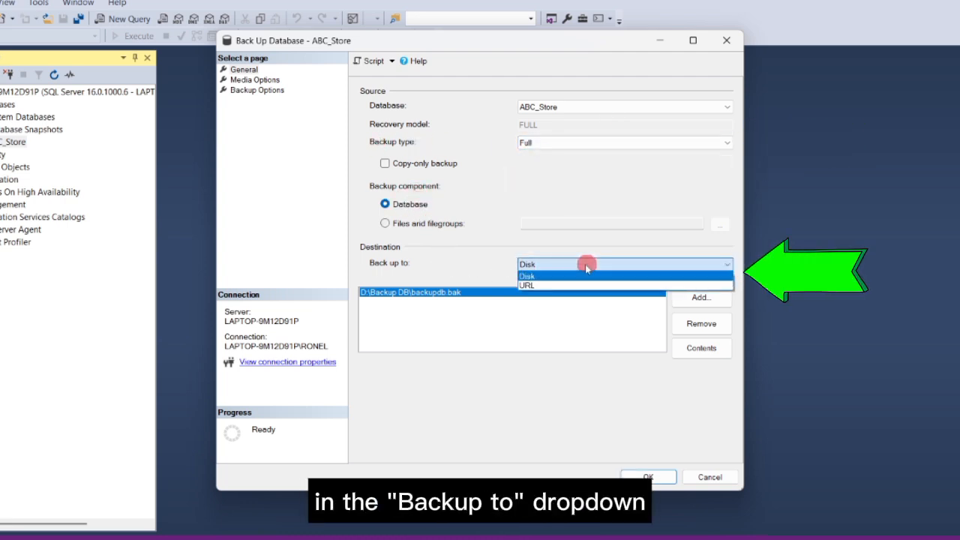
{"action": "left_click", "coordinate": [548, 277]}
{"action": "left_click", "coordinate": [456, 292]}
{"action": "left_click", "coordinate": [705, 325]}
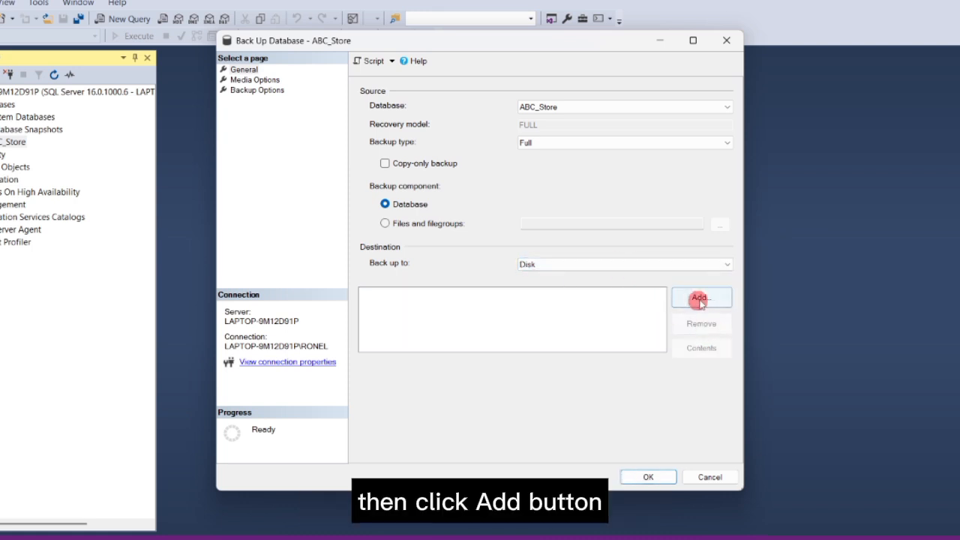
Add C:\Backup\DBBackup.bak as the new backup destination file.
{"action": "left_click", "coordinate": [702, 297]}
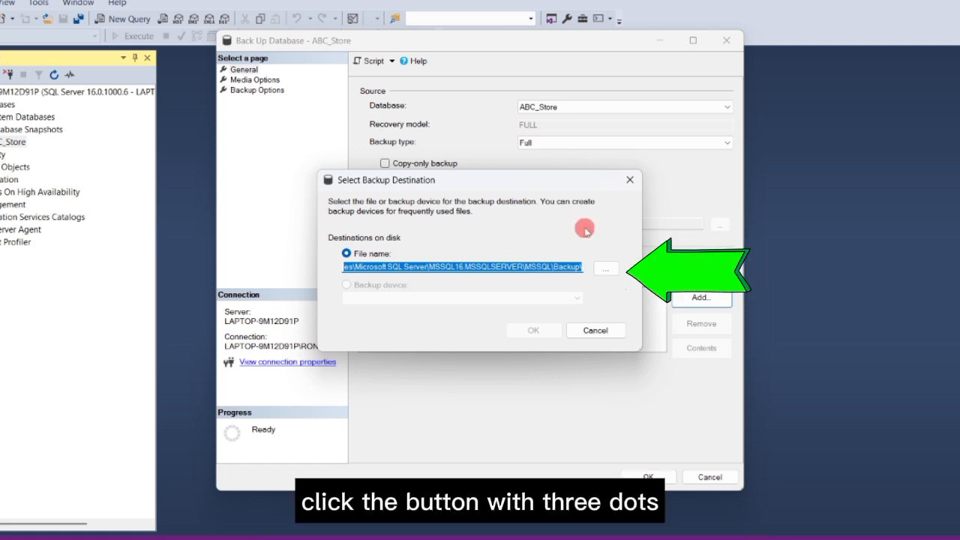
{"action": "left_click", "coordinate": [606, 267]}
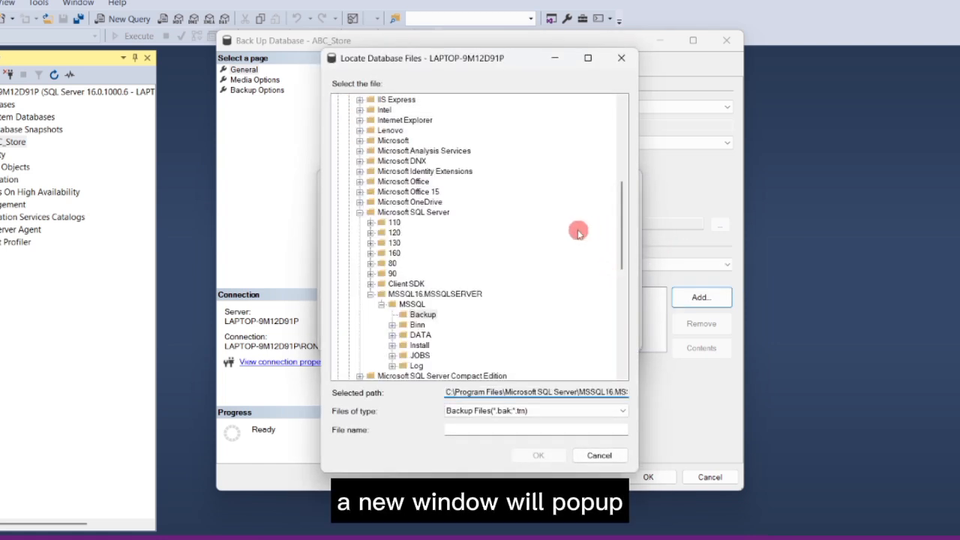
{"action": "scroll", "coordinate": [579, 232], "scroll_direction": "up", "scroll_amount": 8}
{"action": "left_click", "coordinate": [339, 100]}
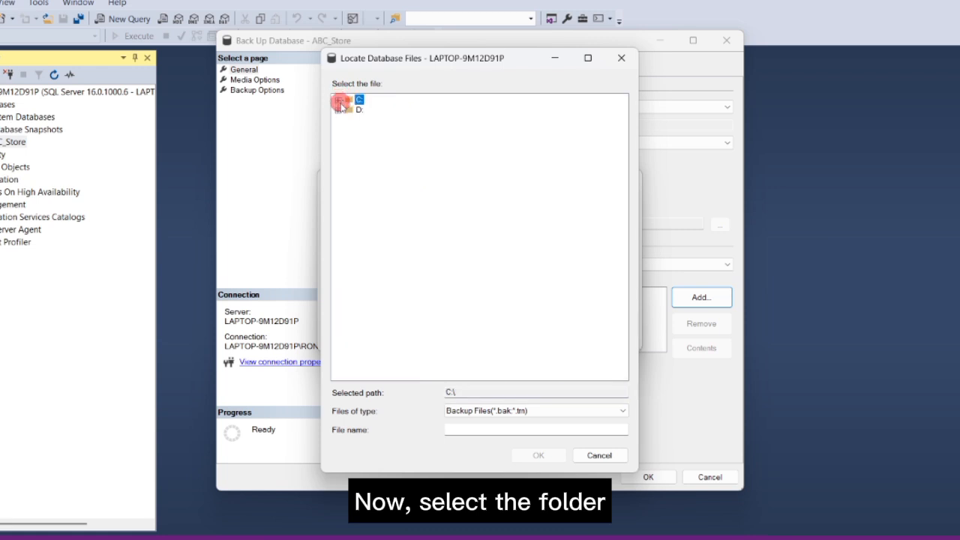
{"action": "left_click", "coordinate": [339, 99]}
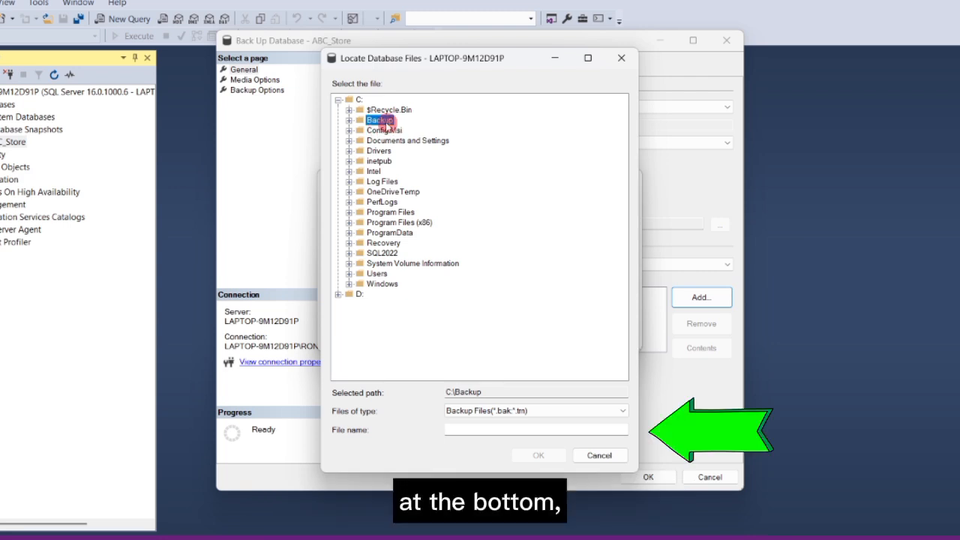
{"action": "left_click", "coordinate": [508, 427]}
{"action": "type", "text": "DBBackup"}
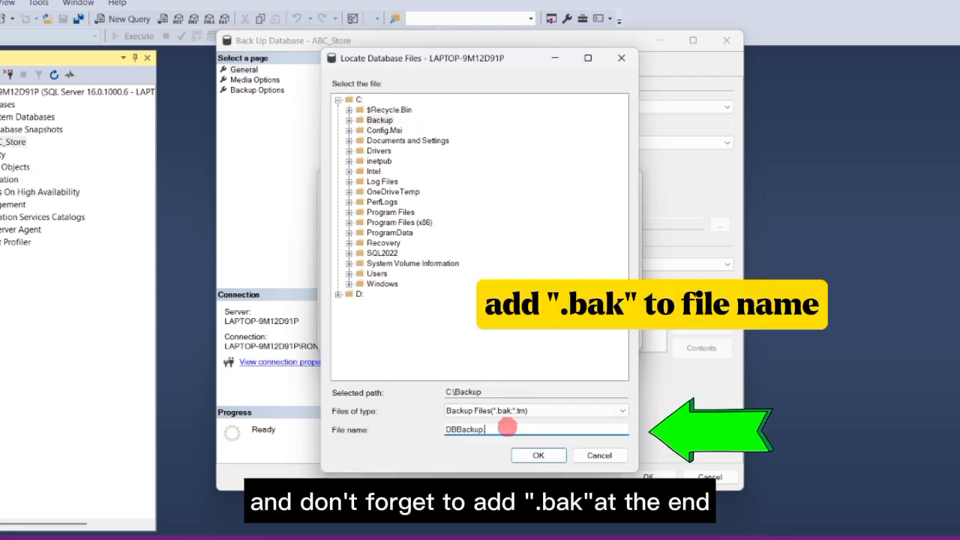
{"action": "type", "text": ".bak"}
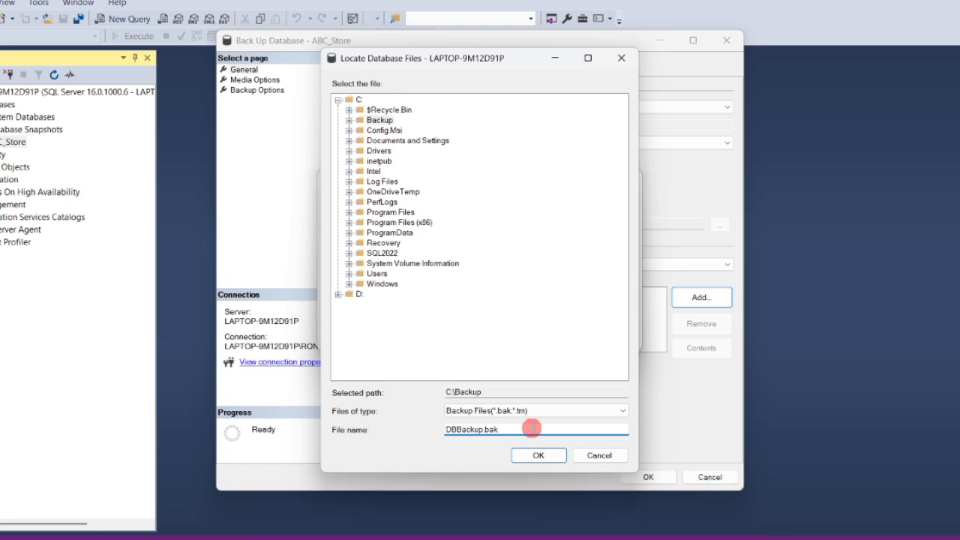
{"action": "left_click", "coordinate": [556, 464]}
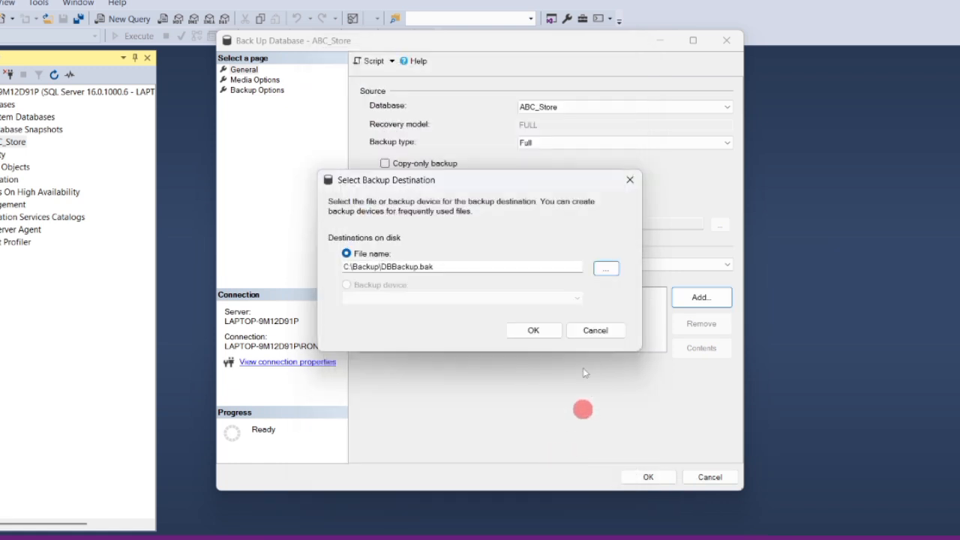
{"action": "left_click", "coordinate": [534, 330]}
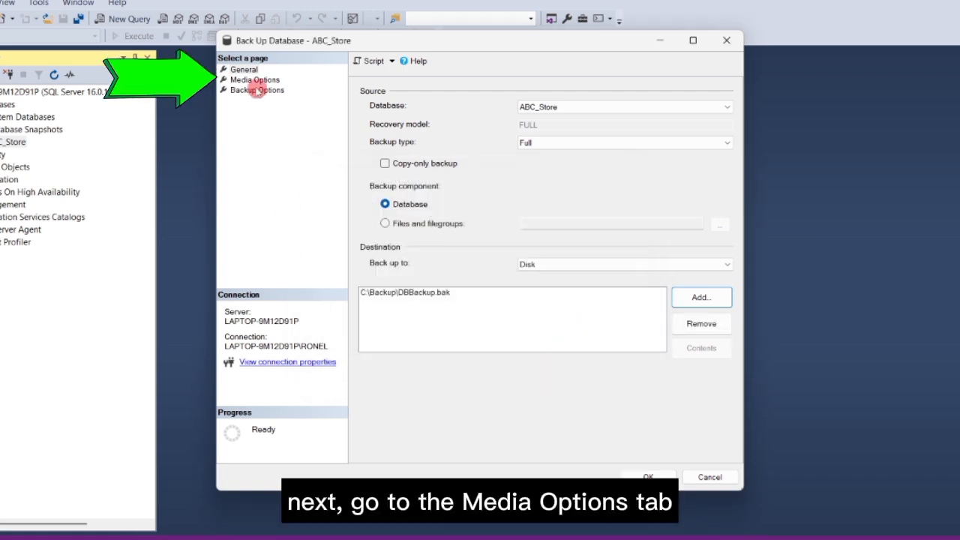
Review Media and Backup Options, run the ABC_Store backup, and dismiss the success message.
{"action": "left_click", "coordinate": [253, 80]}
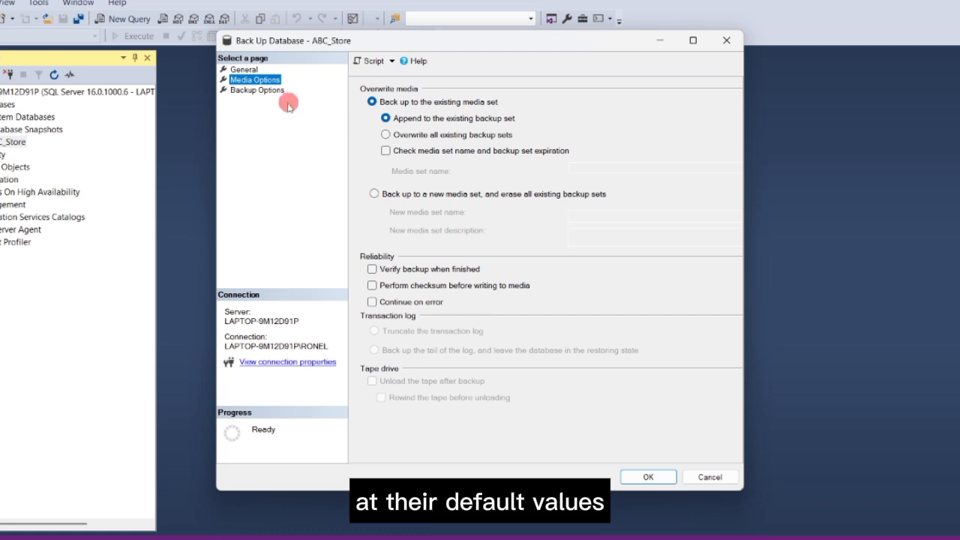
{"action": "left_click", "coordinate": [247, 91]}
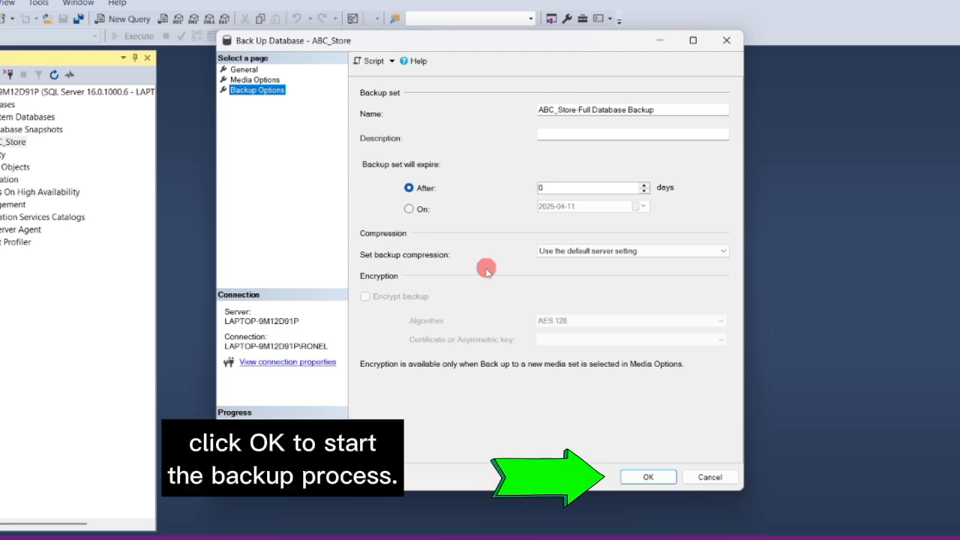
{"action": "left_click", "coordinate": [666, 481]}
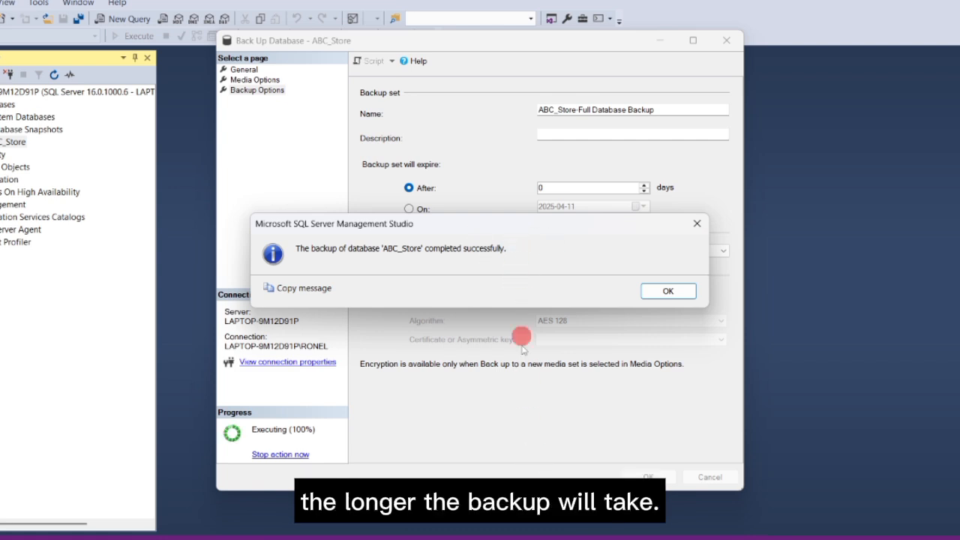
{"action": "left_click", "coordinate": [670, 293]}
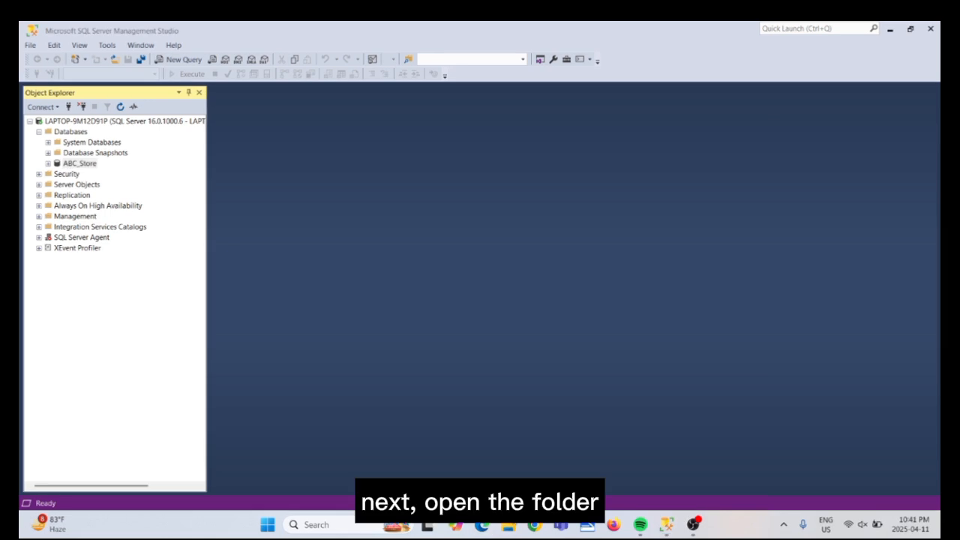
In File Explorer, go to C:\Backup and select DBBackup.bak (147,559 KB).
{"action": "key", "text": "super+e"}
{"action": "left_click", "coordinate": [63, 419]}
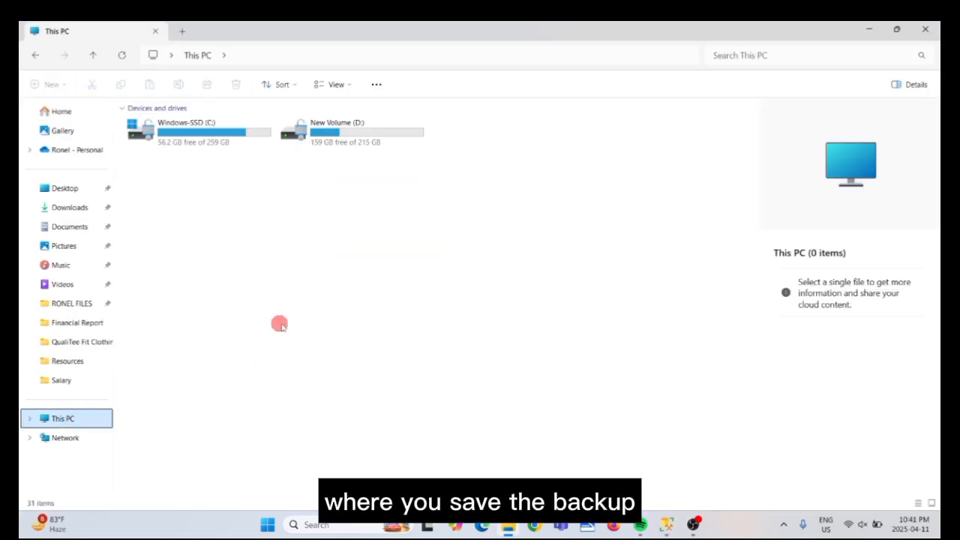
{"action": "double_click", "coordinate": [206, 127]}
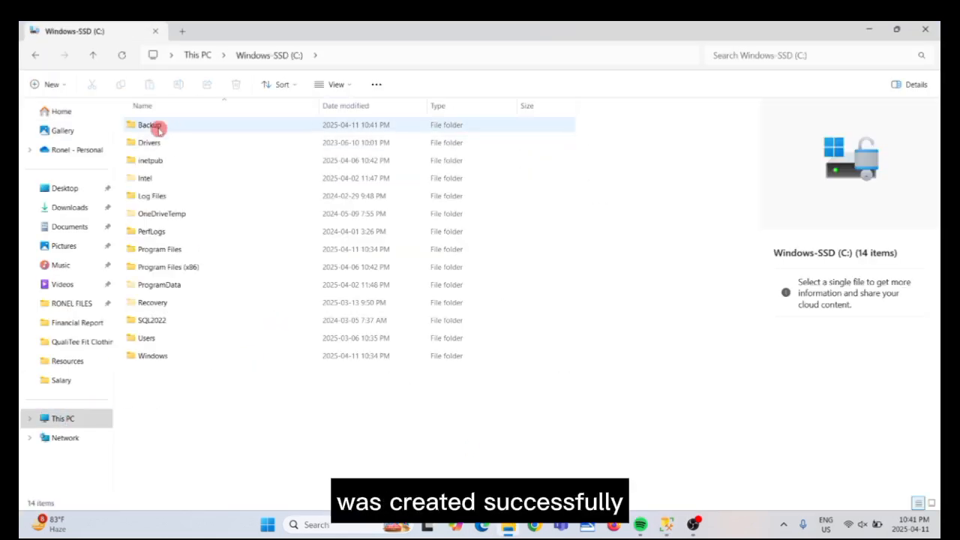
{"action": "double_click", "coordinate": [159, 129]}
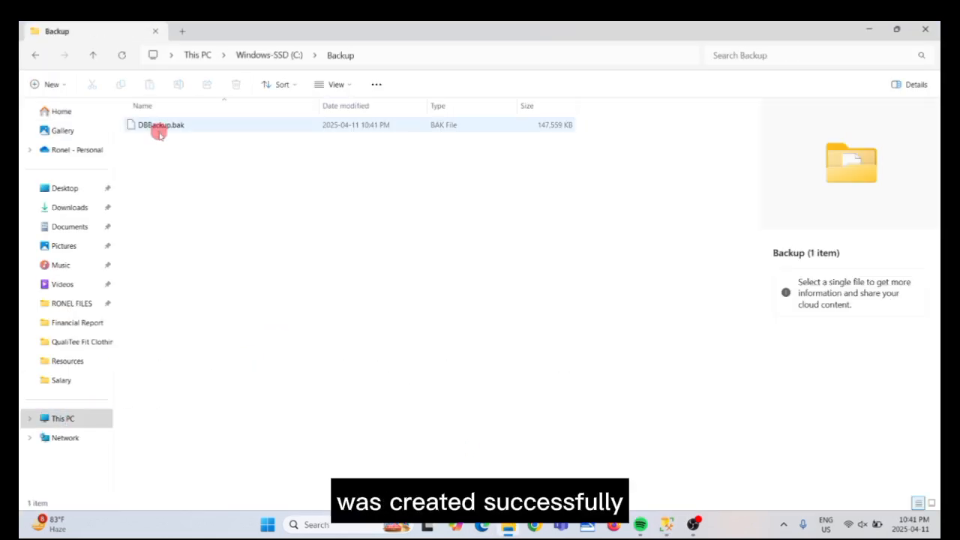
{"action": "left_click", "coordinate": [200, 126]}
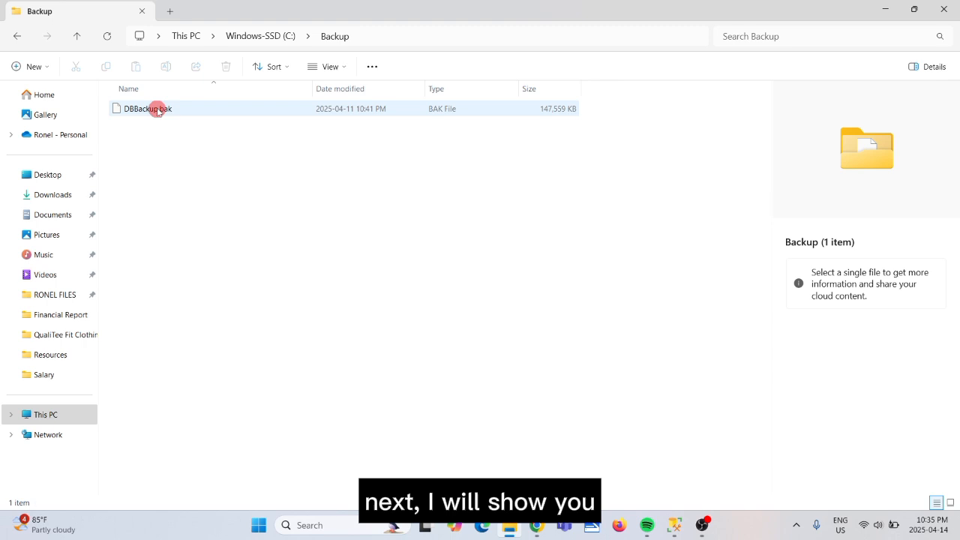
{"action": "left_click", "coordinate": [157, 107]}
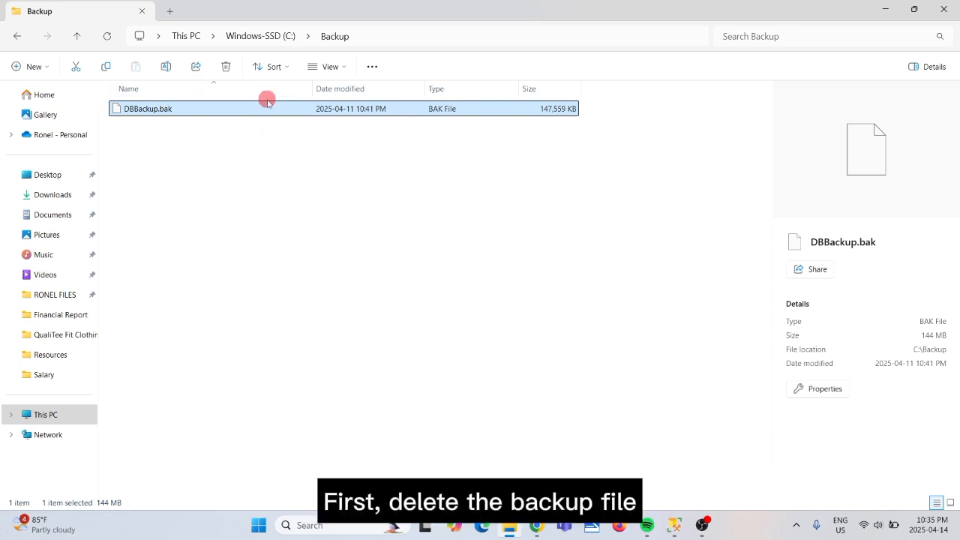
Delete DBBackup.bak from C:\Backup and switch back to SQL Server Management Studio.
{"action": "right_click", "coordinate": [224, 111]}
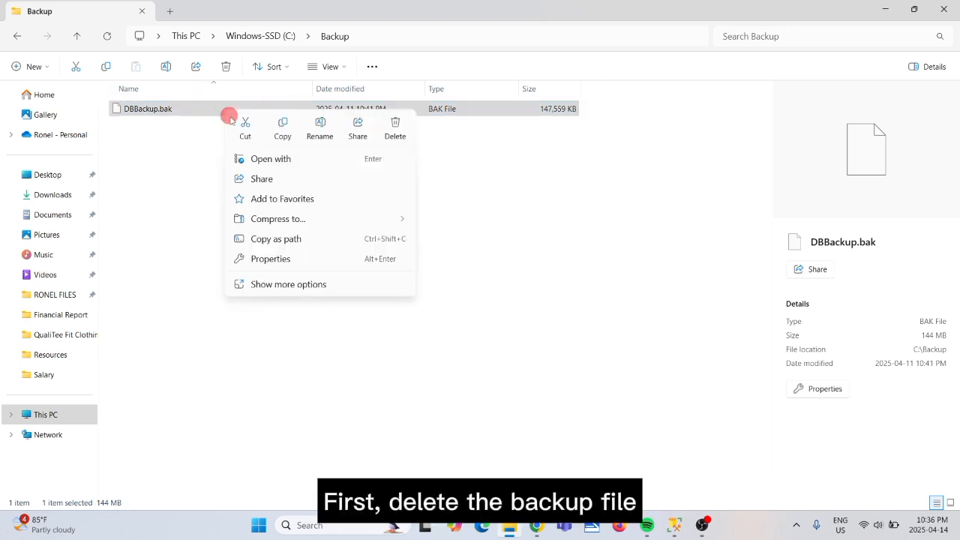
{"action": "left_click", "coordinate": [266, 283]}
{"action": "left_click", "coordinate": [263, 315]}
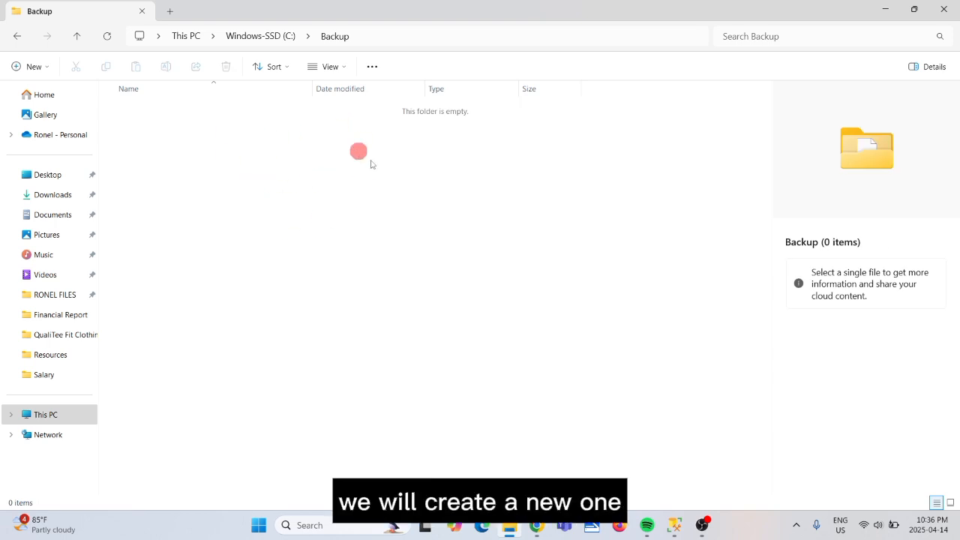
{"action": "left_click", "coordinate": [674, 525]}
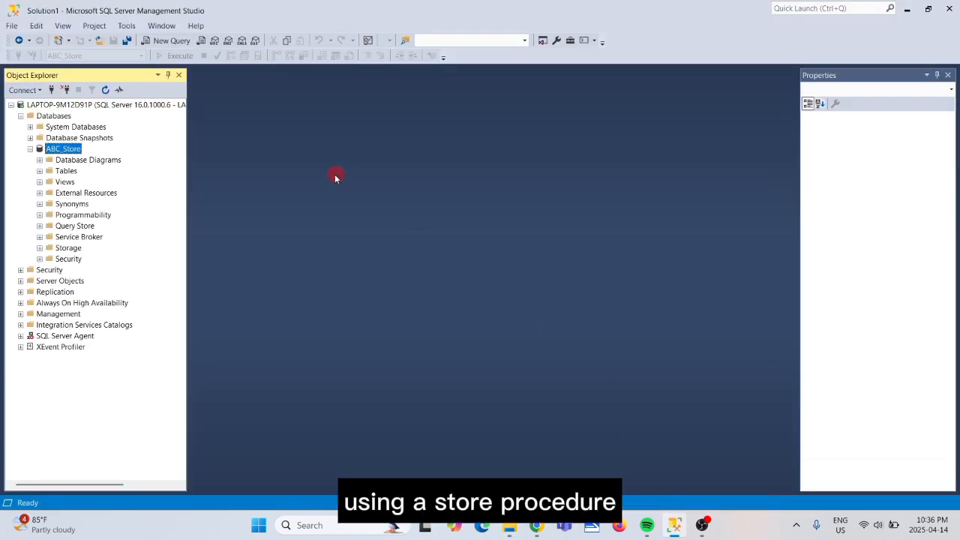
Expand Programmability > Stored Procedures under ABC_Store and select dbo.BackupDatabase.
{"action": "double_click", "coordinate": [64, 215]}
{"action": "double_click", "coordinate": [82, 225]}
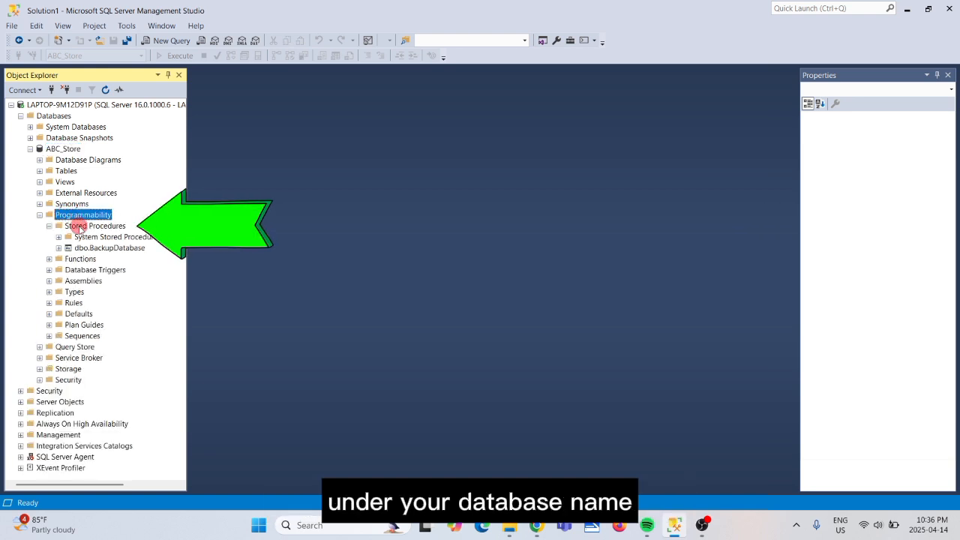
{"action": "left_click", "coordinate": [126, 249]}
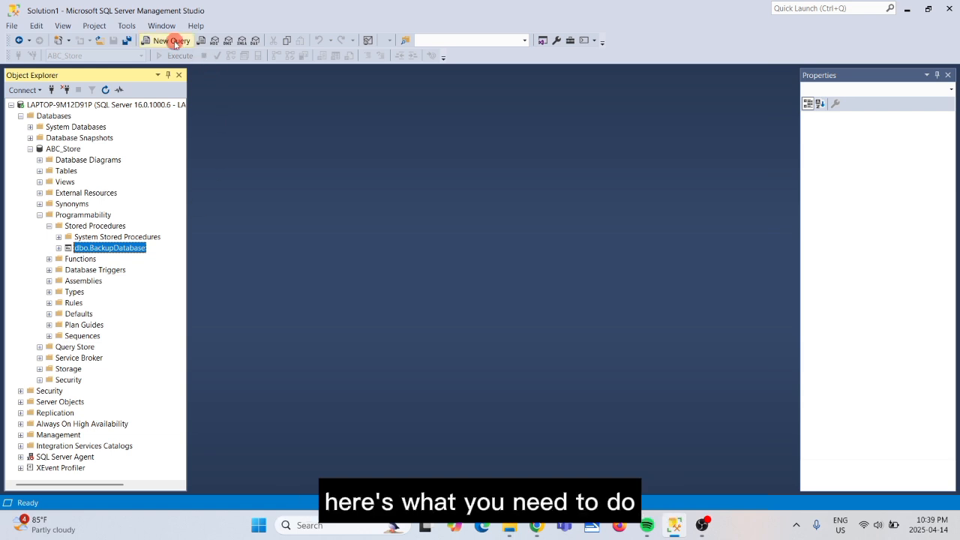
Start a new query reading EXEC BackupDatabase ''.
{"action": "left_click", "coordinate": [174, 42]}
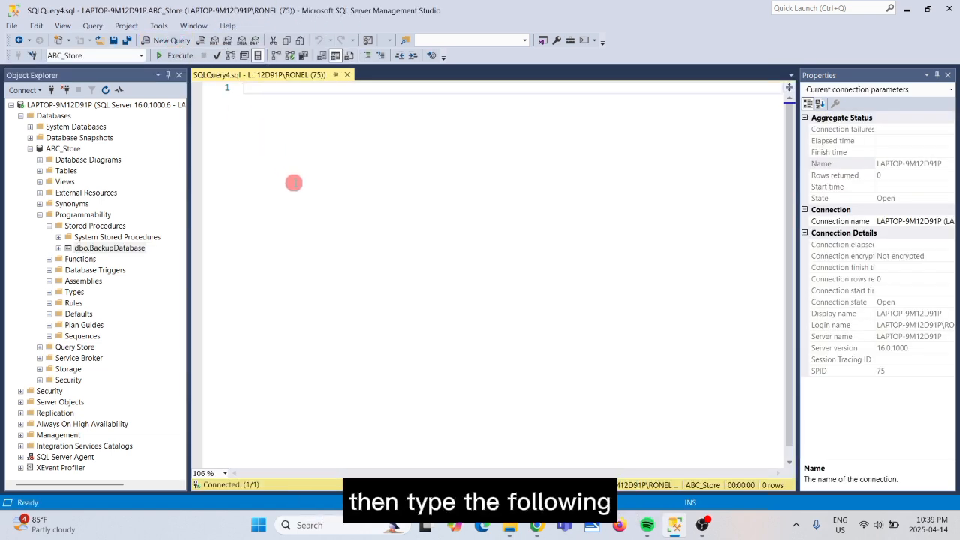
{"action": "type", "text": "EXEC"}
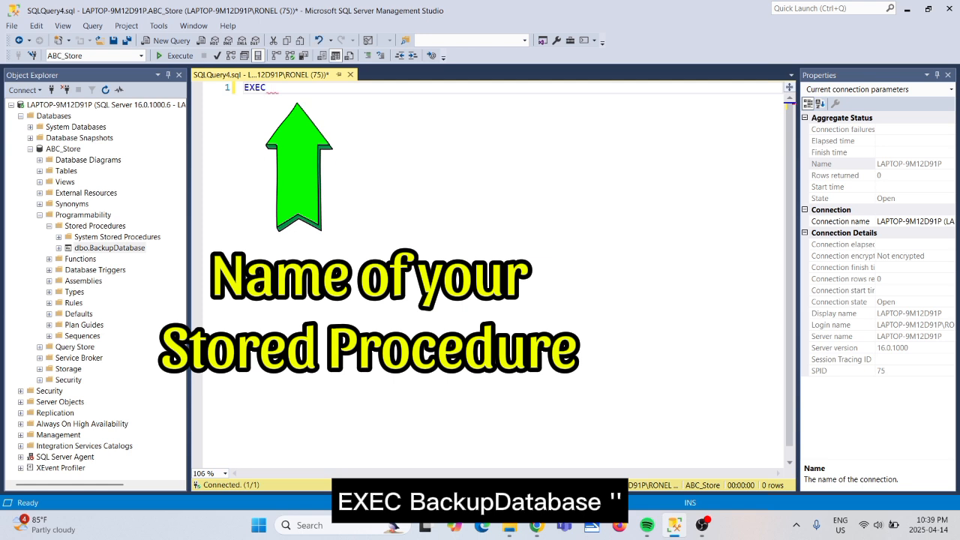
{"action": "type", "text": " backupDatabase"}
{"action": "type", "text": "''"}
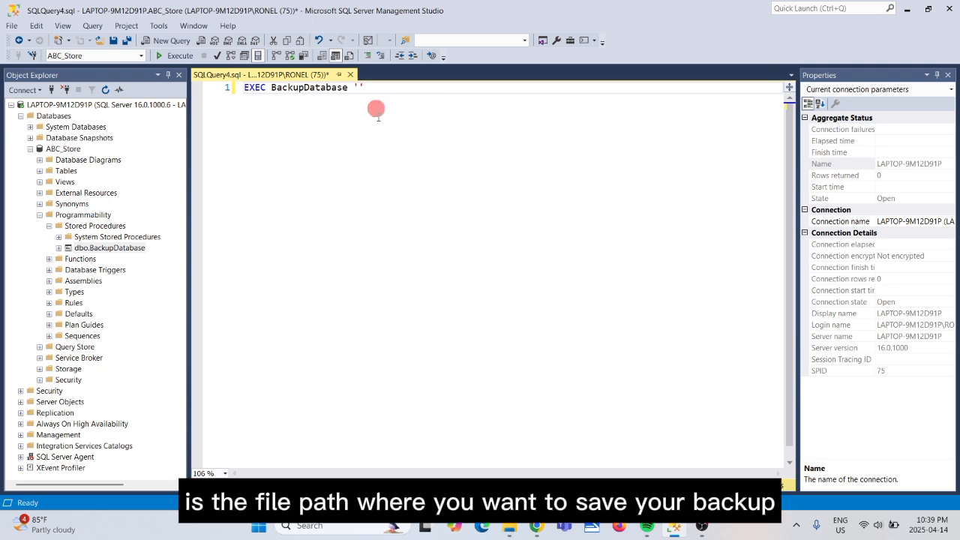
Copy the C:\Backup path from File Explorer's address bar and return to the query.
{"action": "left_click", "coordinate": [510, 527]}
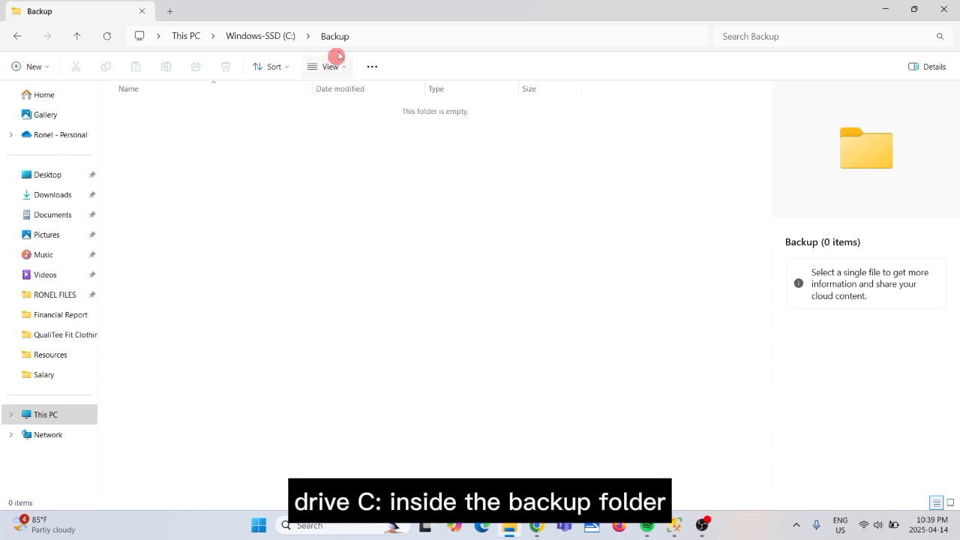
{"action": "left_click", "coordinate": [360, 35]}
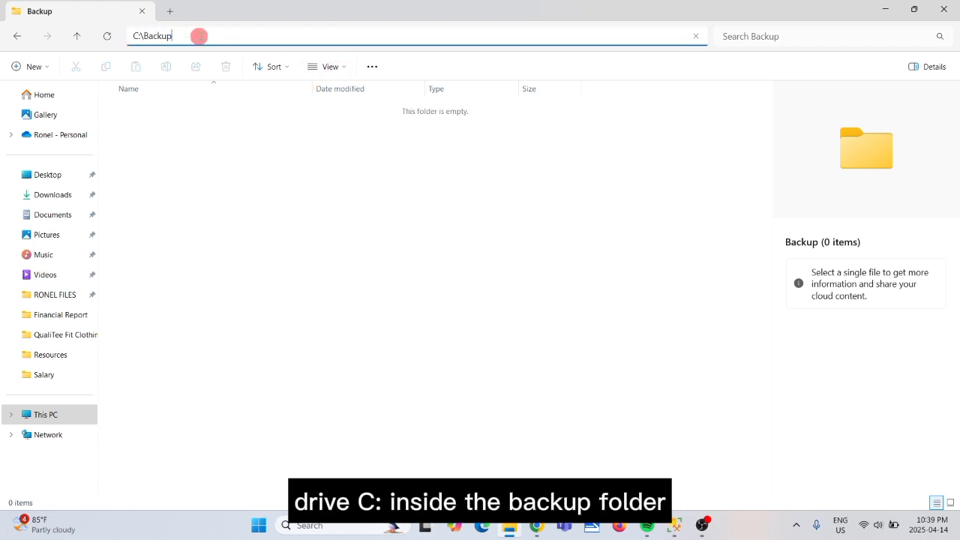
{"action": "left_click_drag", "start_coordinate": [198, 36], "coordinate": [117, 34]}
{"action": "right_click", "coordinate": [136, 36]}
{"action": "left_click", "coordinate": [169, 69]}
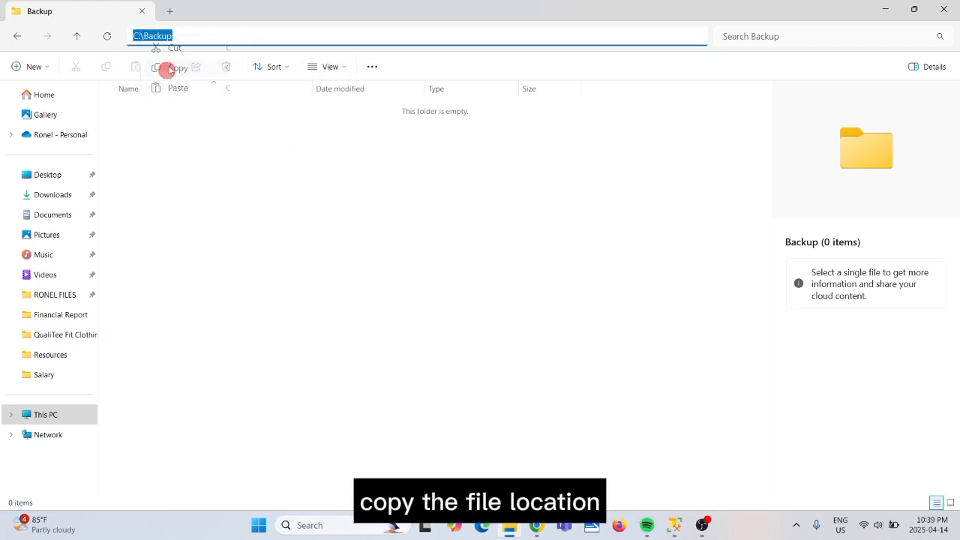
{"action": "left_click", "coordinate": [673, 527]}
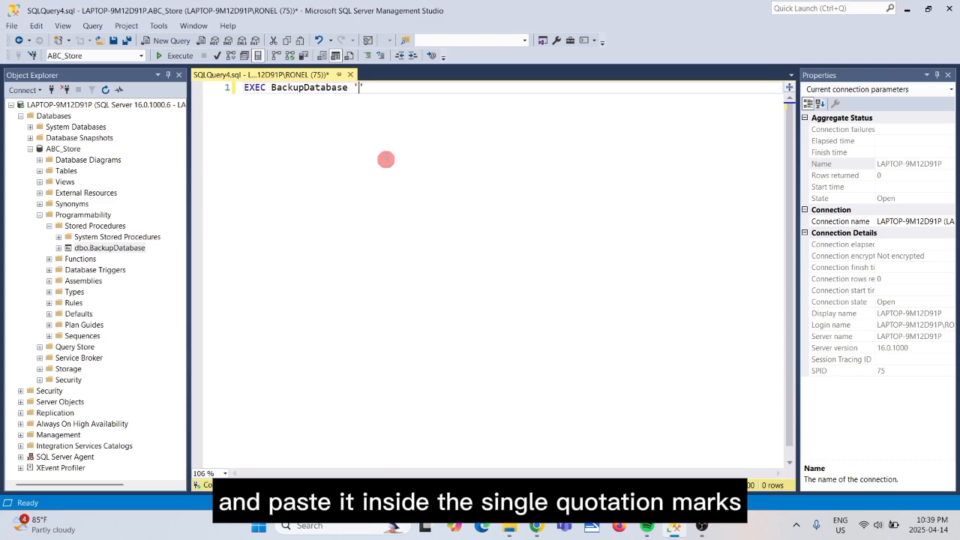
Paste the path between the quotes and add a trailing backslash, making 'C:\Backup\'.
{"action": "left_click", "coordinate": [361, 88]}
{"action": "right_click", "coordinate": [359, 88]}
{"action": "left_click", "coordinate": [384, 126]}
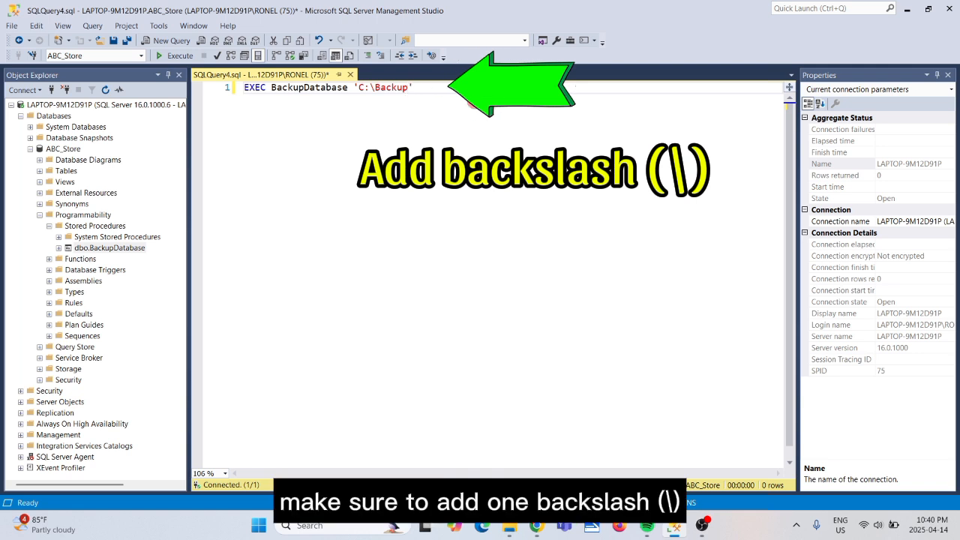
{"action": "type", "text": "\\"}
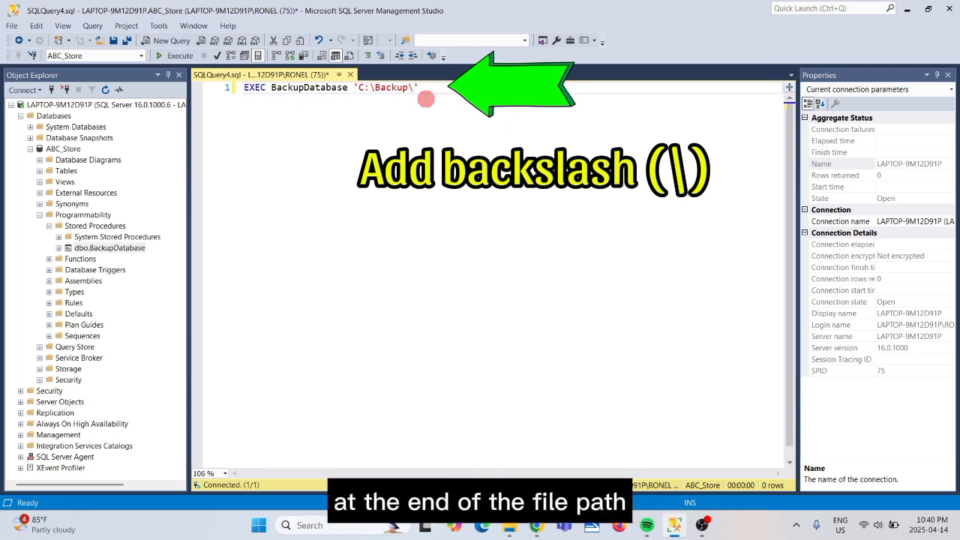
{"action": "left_click_drag", "start_coordinate": [415, 90], "coordinate": [409, 90]}
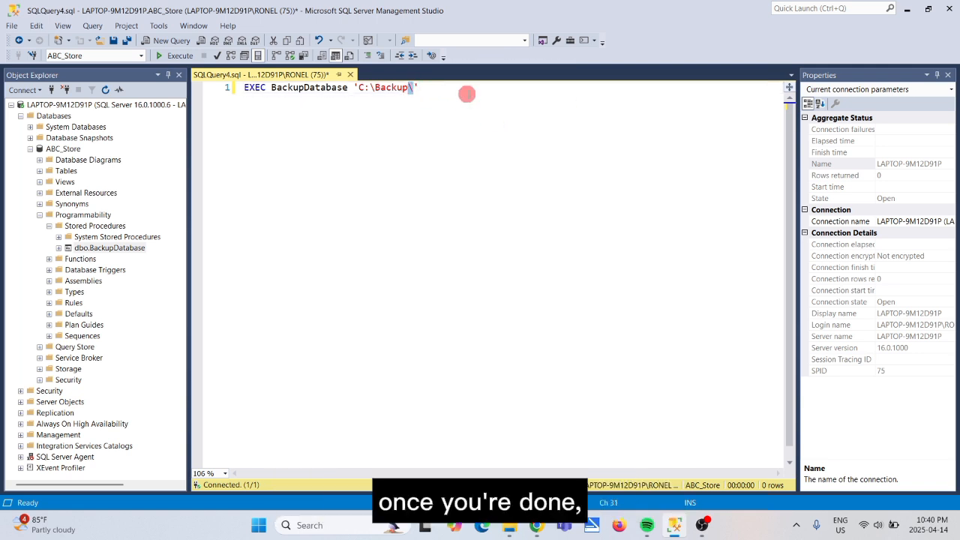
{"action": "left_click", "coordinate": [467, 94]}
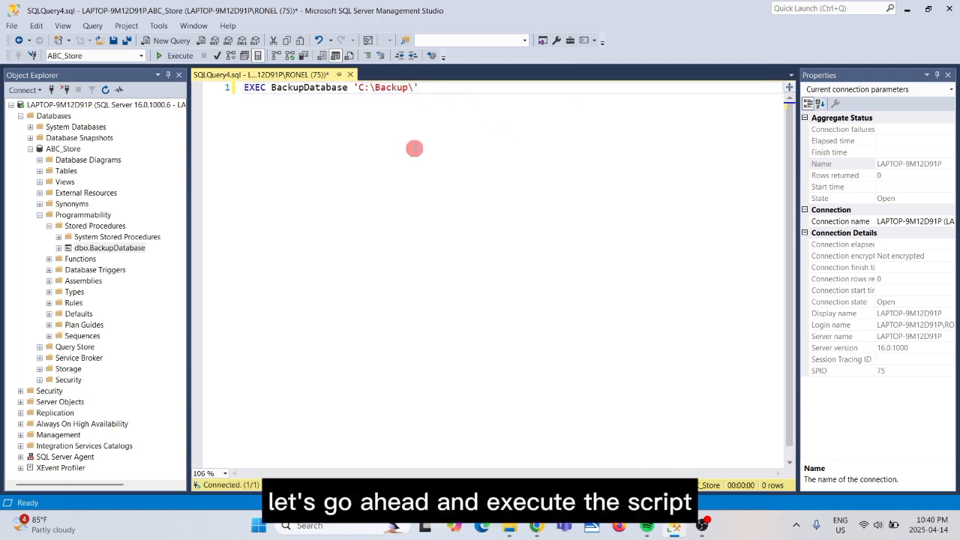
Execute the query and check the success message in the Messages pane.
{"action": "left_click", "coordinate": [176, 55]}
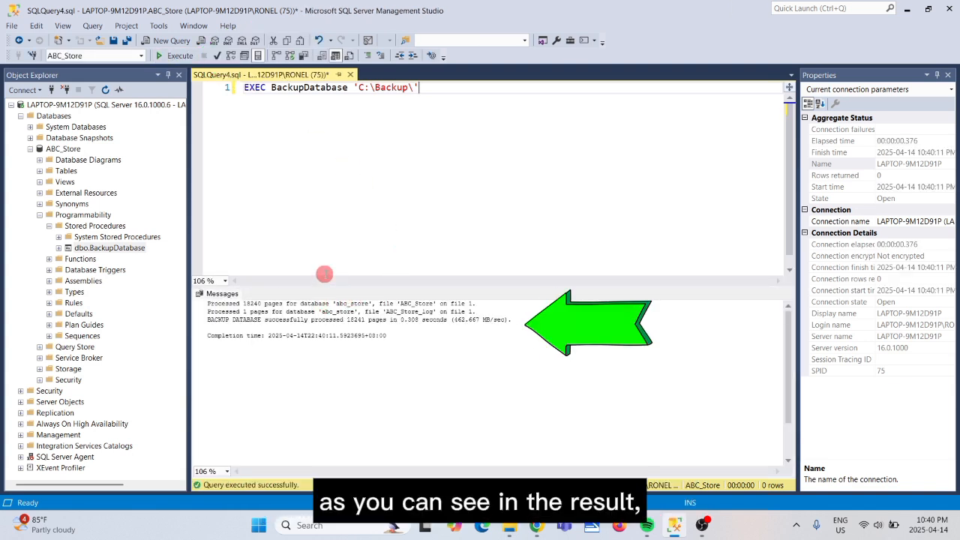
{"action": "left_click_drag", "start_coordinate": [204, 321], "coordinate": [511, 320]}
{"action": "left_click", "coordinate": [450, 333]}
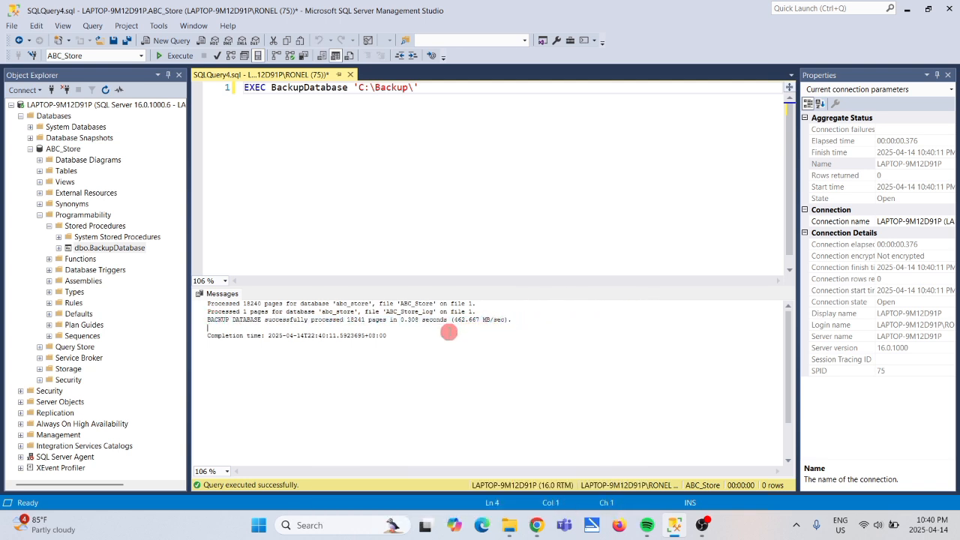
Check abc_store_20250414.BAK (147,559 KB) in C:\Backup, then return to the query.
{"action": "left_click", "coordinate": [510, 527]}
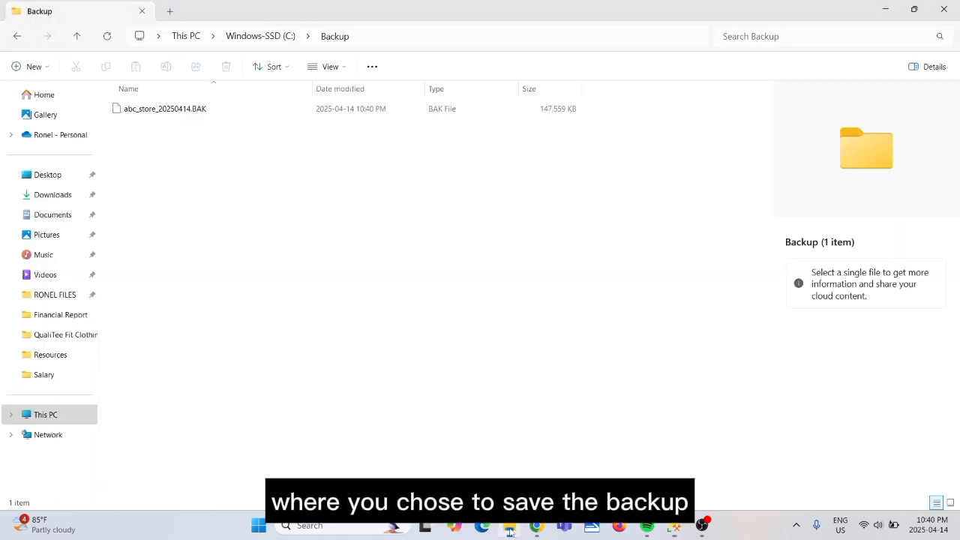
{"action": "left_click", "coordinate": [193, 113]}
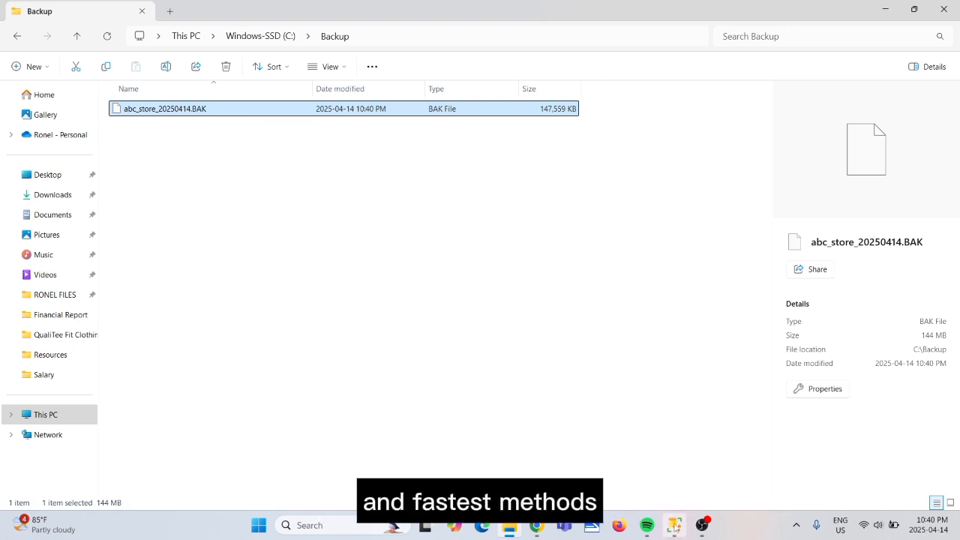
{"action": "left_click", "coordinate": [674, 525]}
Open dbo.BackupDatabase's ALTER PROCEDURE script with Modify, keeping the procedure name unchanged.
{"action": "left_click", "coordinate": [333, 189]}
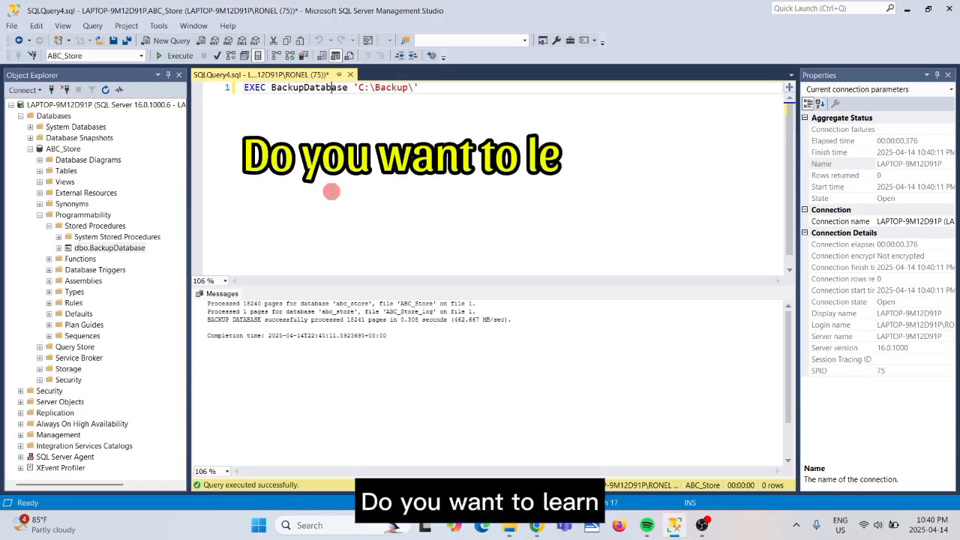
{"action": "left_click", "coordinate": [115, 251]}
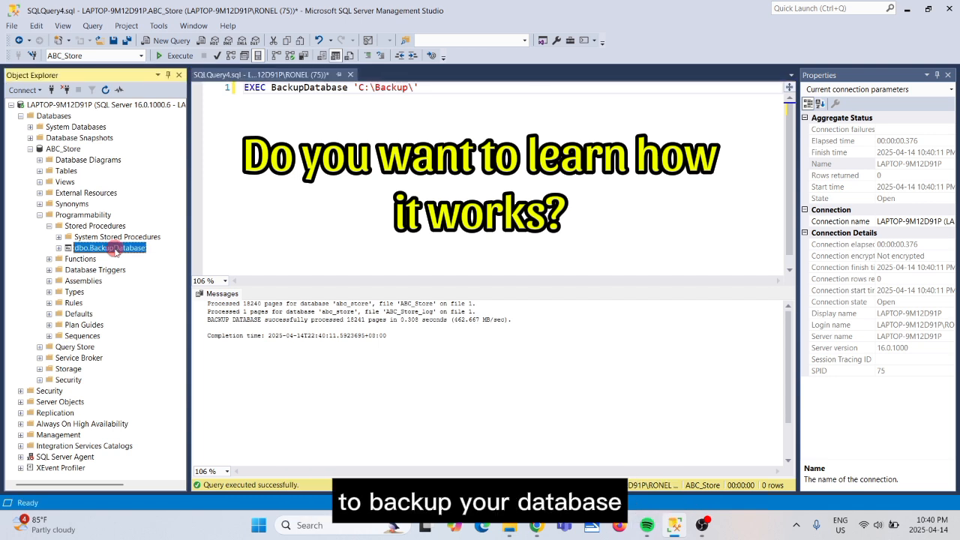
{"action": "left_click", "coordinate": [296, 250]}
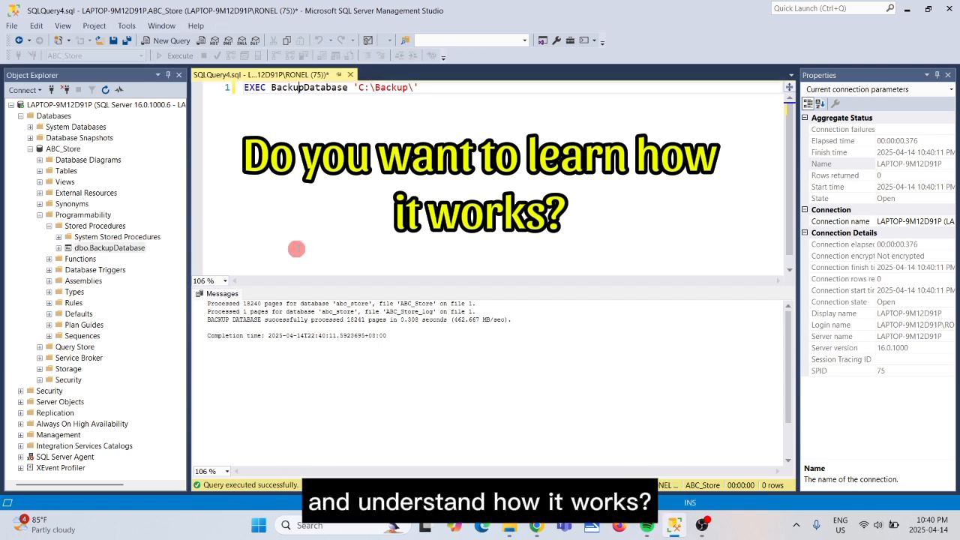
{"action": "left_click", "coordinate": [120, 248]}
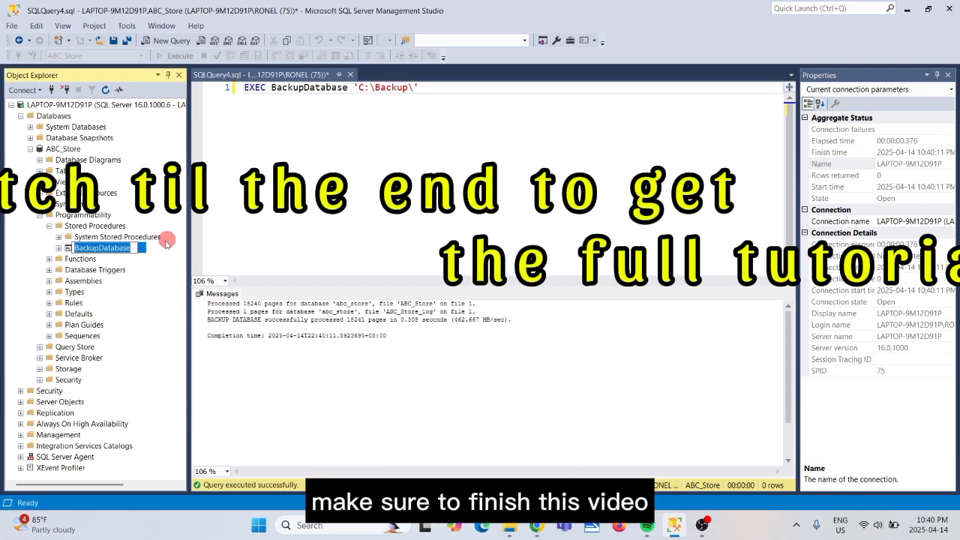
{"action": "left_click", "coordinate": [253, 233]}
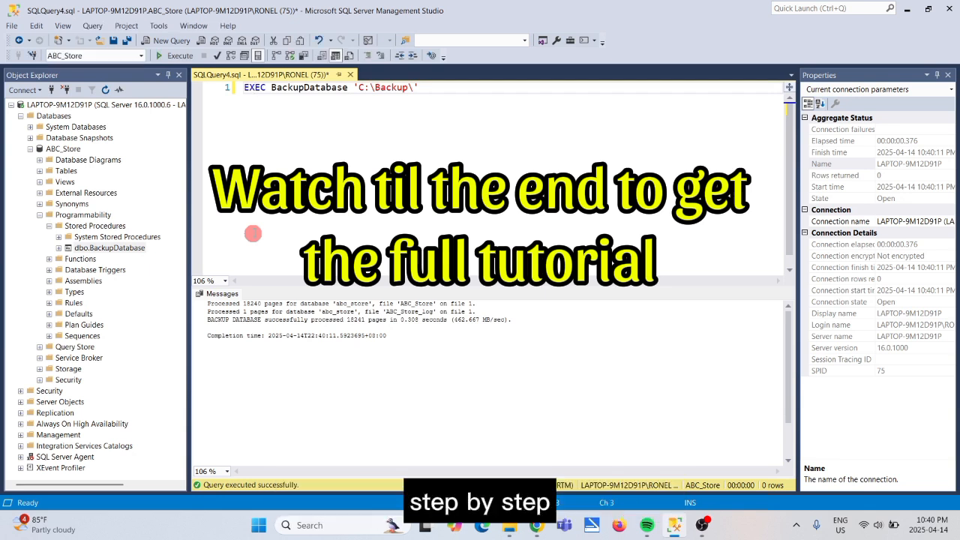
{"action": "right_click", "coordinate": [115, 248]}
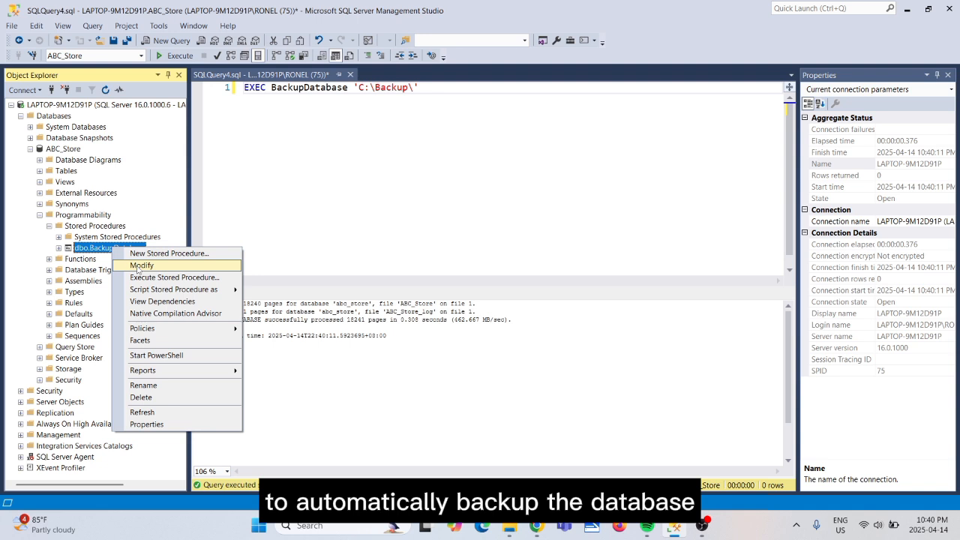
{"action": "left_click", "coordinate": [141, 265]}
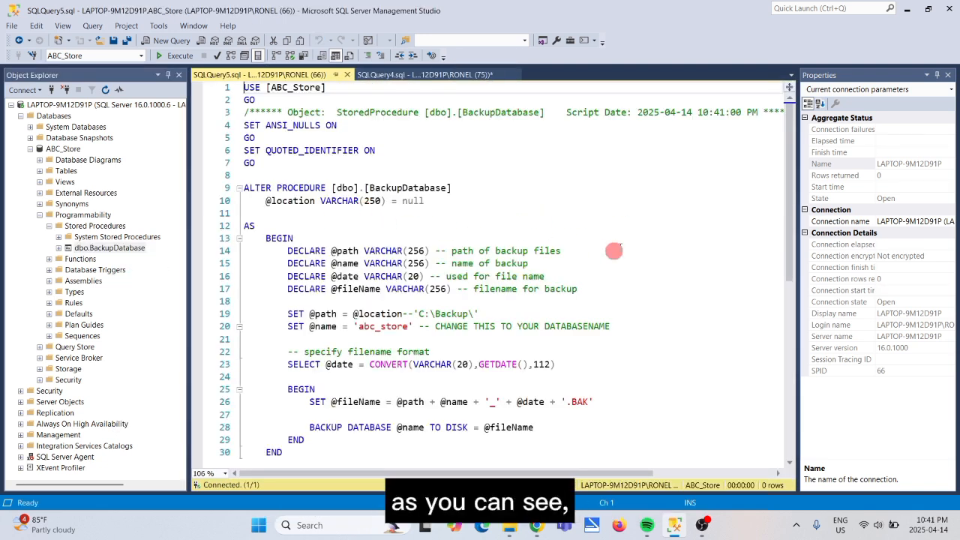
{"action": "left_click_drag", "start_coordinate": [248, 87], "coordinate": [361, 459]}
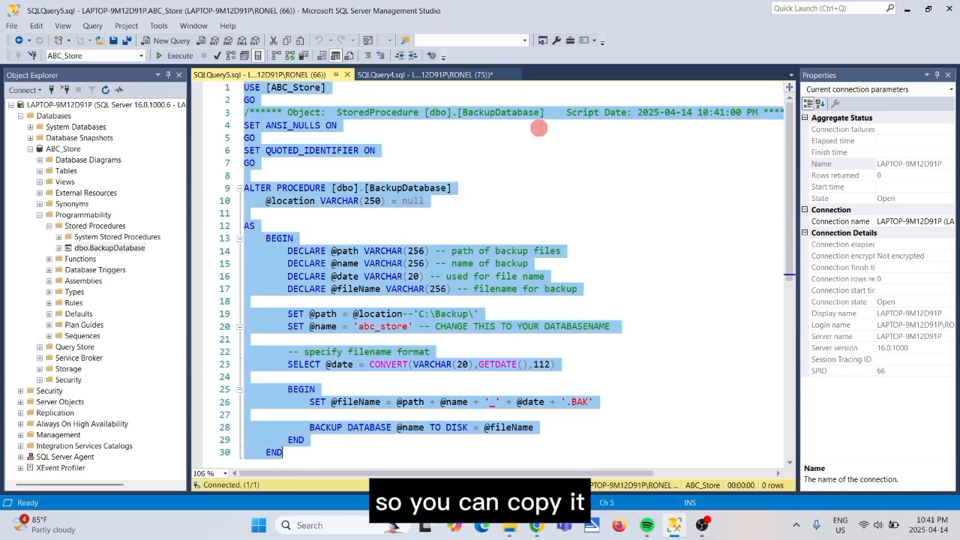
{"action": "left_click", "coordinate": [539, 128]}
{"action": "left_click_drag", "start_coordinate": [266, 202], "coordinate": [493, 201]}
{"action": "double_click", "coordinate": [344, 252]}
{"action": "left_click_drag", "start_coordinate": [561, 252], "coordinate": [452, 252]}
{"action": "double_click", "coordinate": [344, 264]}
{"action": "left_click_drag", "start_coordinate": [541, 264], "coordinate": [449, 264]}
{"action": "double_click", "coordinate": [344, 277]}
{"action": "left_click_drag", "start_coordinate": [555, 277], "coordinate": [443, 278]}
{"action": "left_click_drag", "start_coordinate": [587, 291], "coordinate": [473, 291]}
{"action": "left_click", "coordinate": [617, 291]}
Review the C:\Backup\ path, 'abc_store' name, GETDATE, file name and BACKUP DATABASE statements.
{"action": "double_click", "coordinate": [362, 318]}
{"action": "left_click_drag", "start_coordinate": [410, 317], "coordinate": [482, 317]}
{"action": "left_click", "coordinate": [503, 317]}
{"action": "left_click", "coordinate": [639, 332]}
{"action": "double_click", "coordinate": [368, 332]}
{"action": "double_click", "coordinate": [497, 372]}
{"action": "left_click", "coordinate": [563, 372]}
{"action": "left_click_drag", "start_coordinate": [294, 413], "coordinate": [606, 413]}
{"action": "left_click_drag", "start_coordinate": [569, 441], "coordinate": [298, 442]}
{"action": "left_click", "coordinate": [547, 438]}
{"action": "scroll", "coordinate": [705, 330], "scroll_direction": "down", "scroll_amount": 1}
{"action": "scroll", "coordinate": [705, 330], "scroll_direction": "up", "scroll_amount": 1}
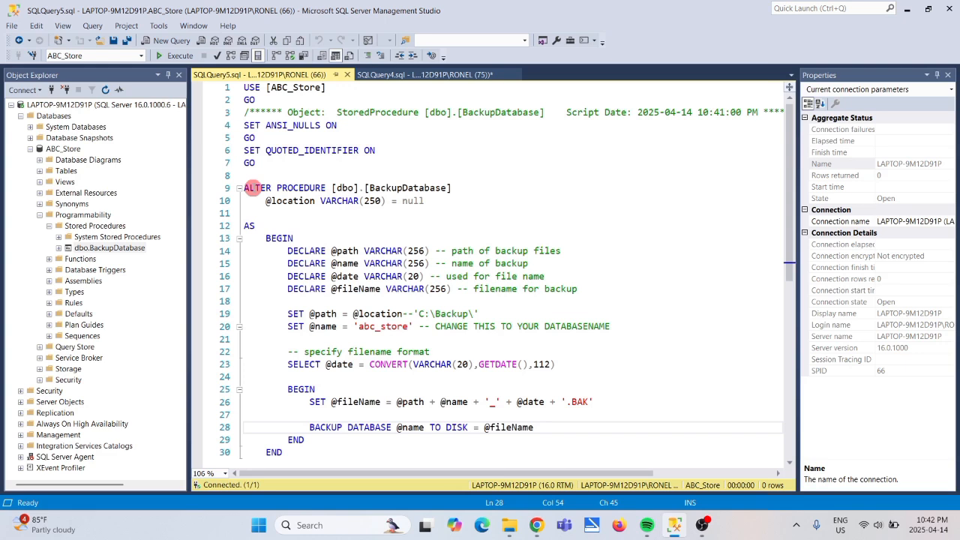
Replace ALTER with CREATE on line 9, giving CREATE PROCEDURE [dbo].[BackupDatabase].
{"action": "double_click", "coordinate": [252, 188]}
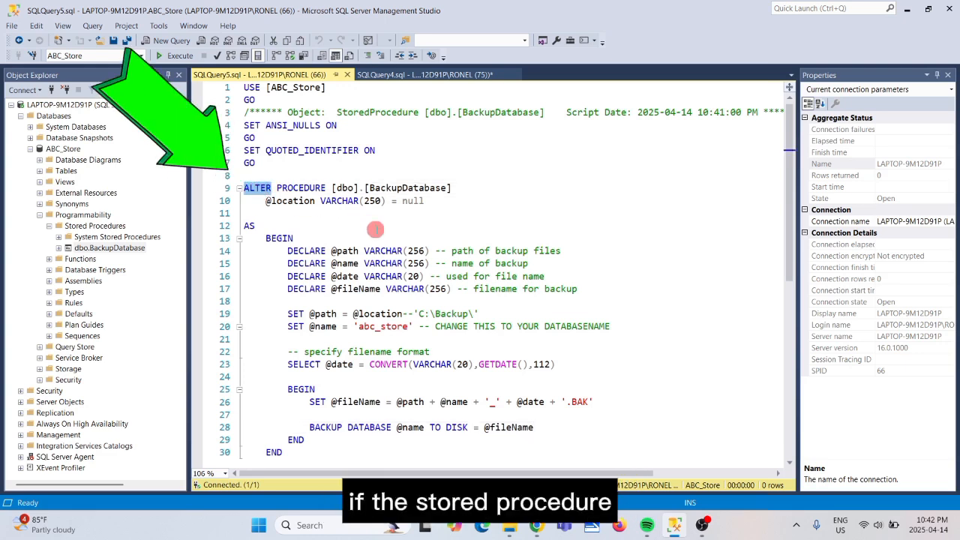
{"action": "type", "text": "CREATE"}
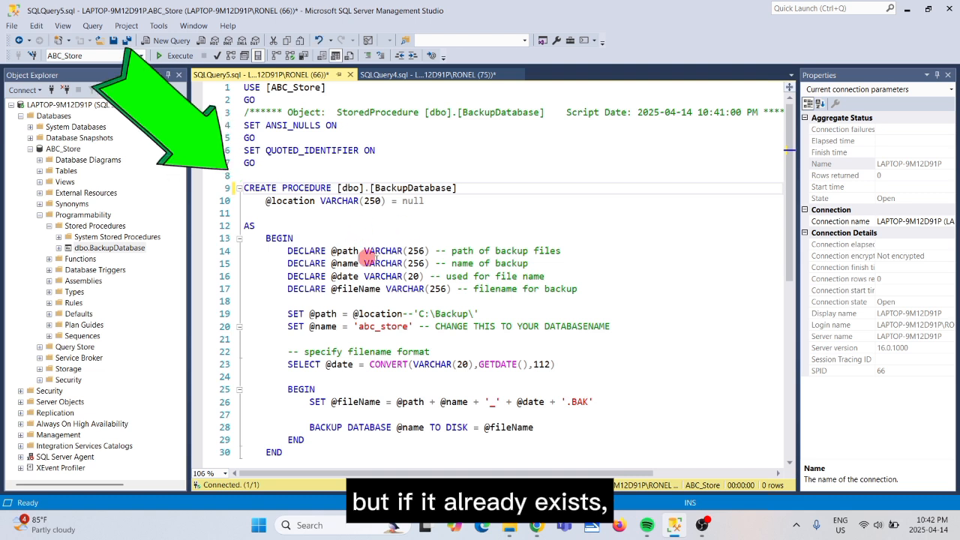
{"action": "double_click", "coordinate": [257, 188]}
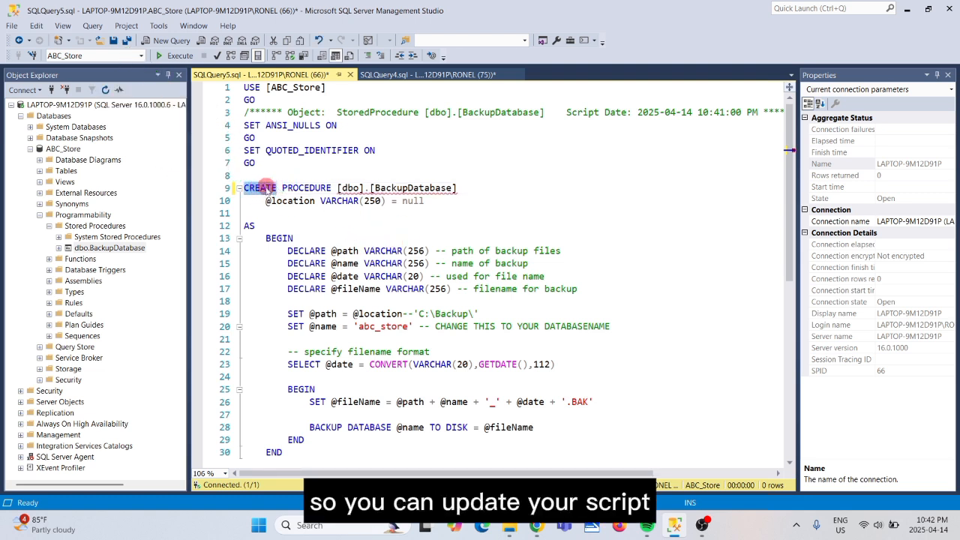
{"action": "left_click", "coordinate": [462, 189]}
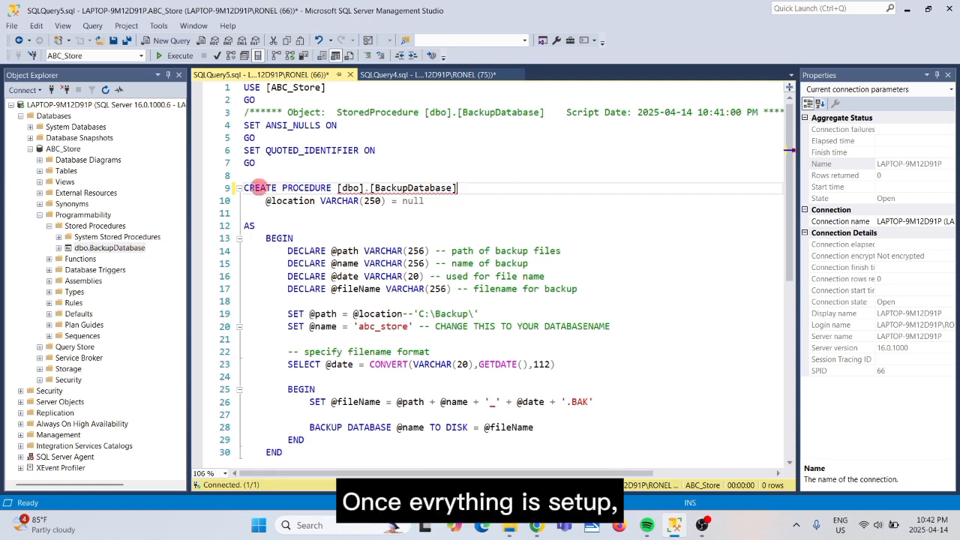
Delete the existing dbo.BackupDatabase stored procedure.
{"action": "right_click", "coordinate": [124, 250]}
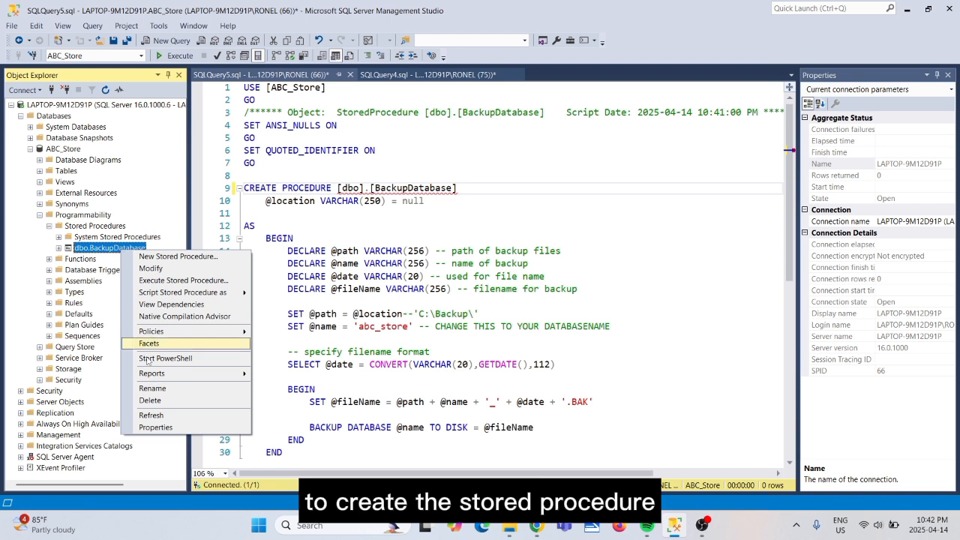
{"action": "left_click", "coordinate": [150, 402]}
{"action": "left_click", "coordinate": [628, 443]}
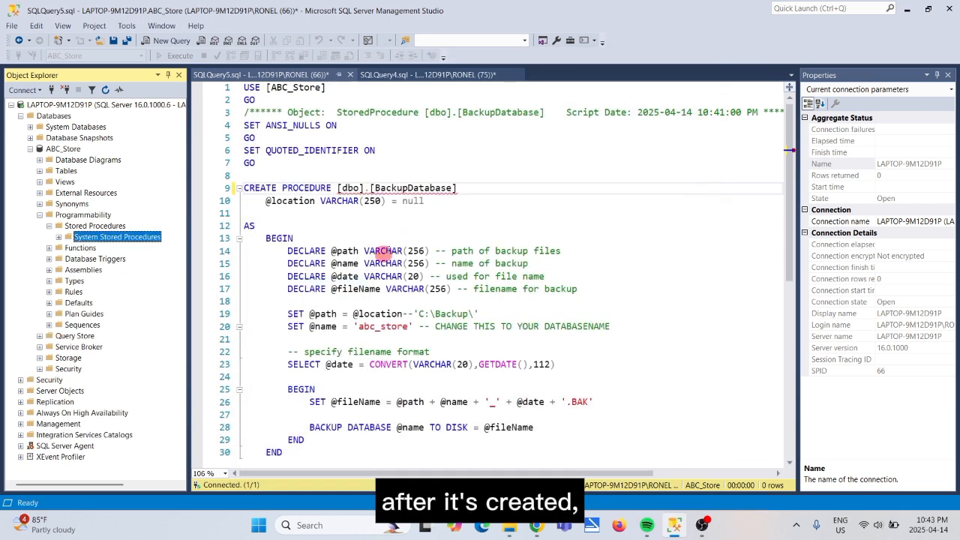
Execute the CREATE PROCEDURE script and refresh Stored Procedures to show dbo.BackupDatabase again.
{"action": "left_click", "coordinate": [171, 58]}
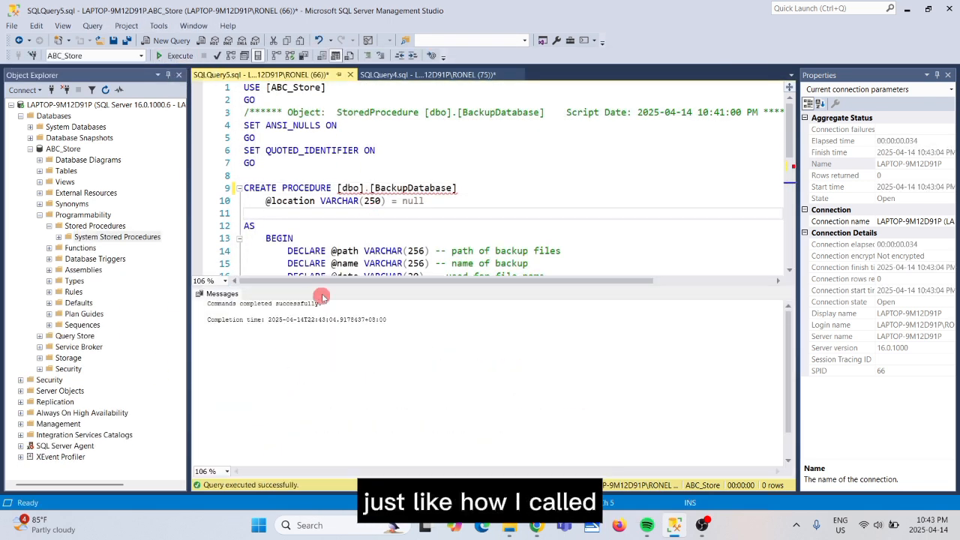
{"action": "right_click", "coordinate": [84, 226]}
{"action": "left_click", "coordinate": [120, 291]}
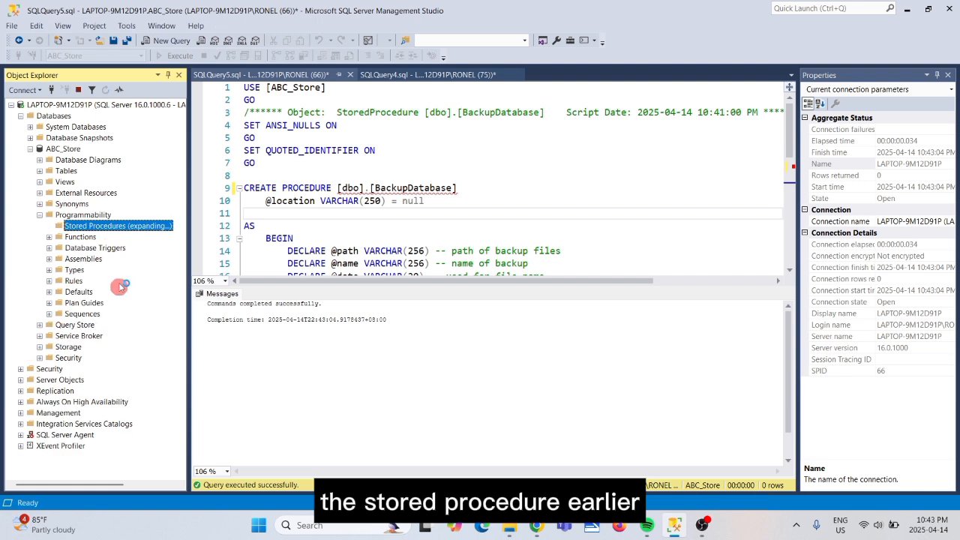
{"action": "left_click", "coordinate": [117, 250]}
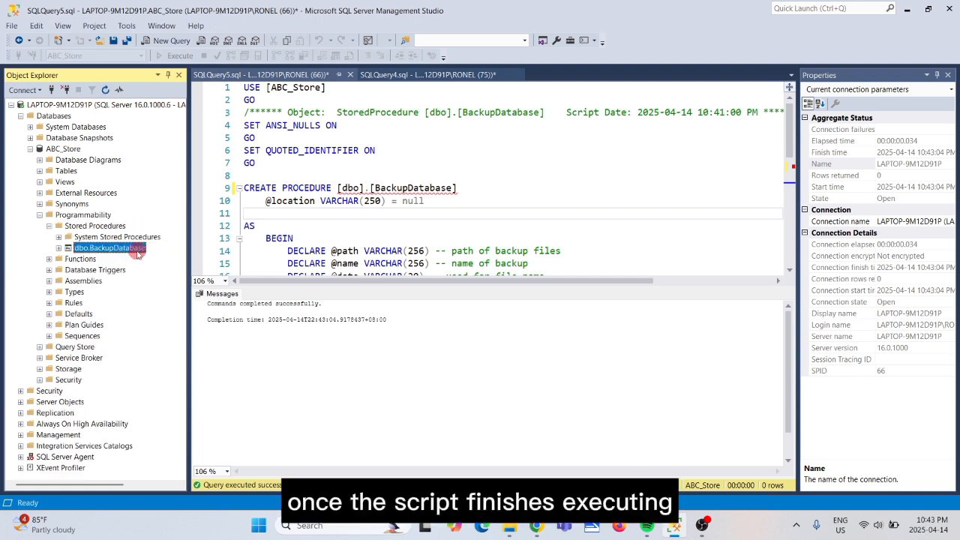
{"action": "left_click", "coordinate": [370, 231]}
{"action": "left_click_drag", "start_coordinate": [414, 287], "coordinate": [411, 399]}
{"action": "scroll", "coordinate": [427, 267], "scroll_direction": "down", "scroll_amount": 1}
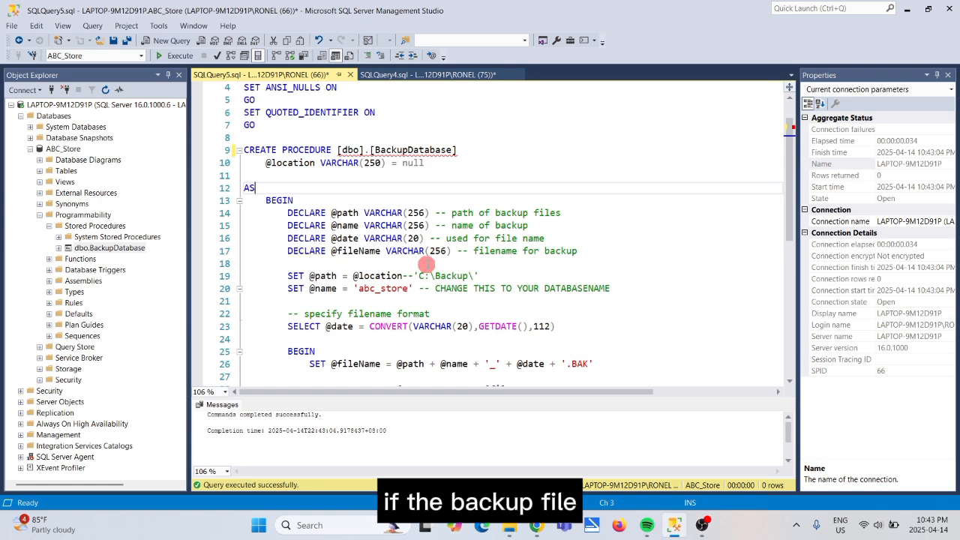
{"action": "left_click_drag", "start_coordinate": [434, 399], "coordinate": [434, 441]}
{"action": "scroll", "coordinate": [459, 279], "scroll_direction": "up", "scroll_amount": 1}
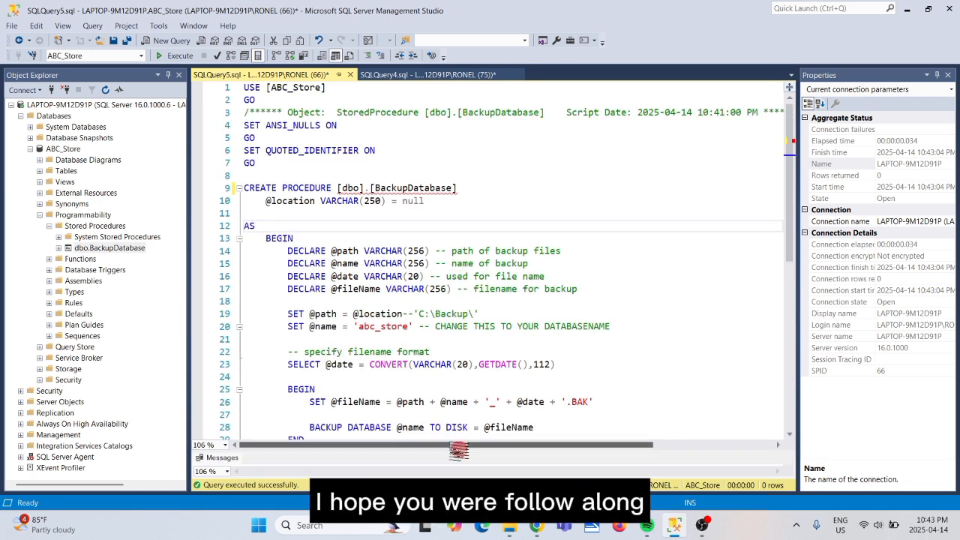
{"action": "left_click_drag", "start_coordinate": [453, 450], "coordinate": [454, 464]}
{"action": "left_click", "coordinate": [669, 228]}
{"action": "left_click_drag", "start_coordinate": [789, 197], "coordinate": [788, 196]}
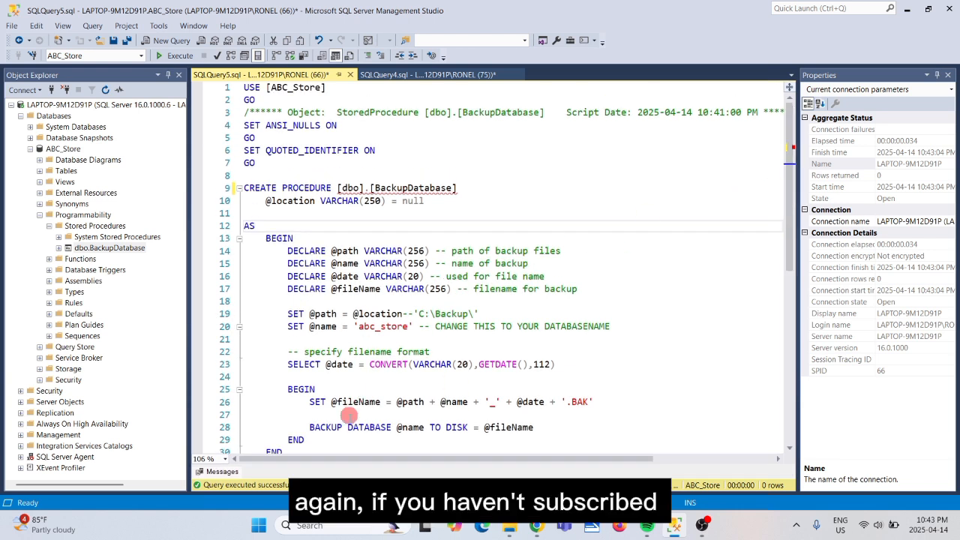